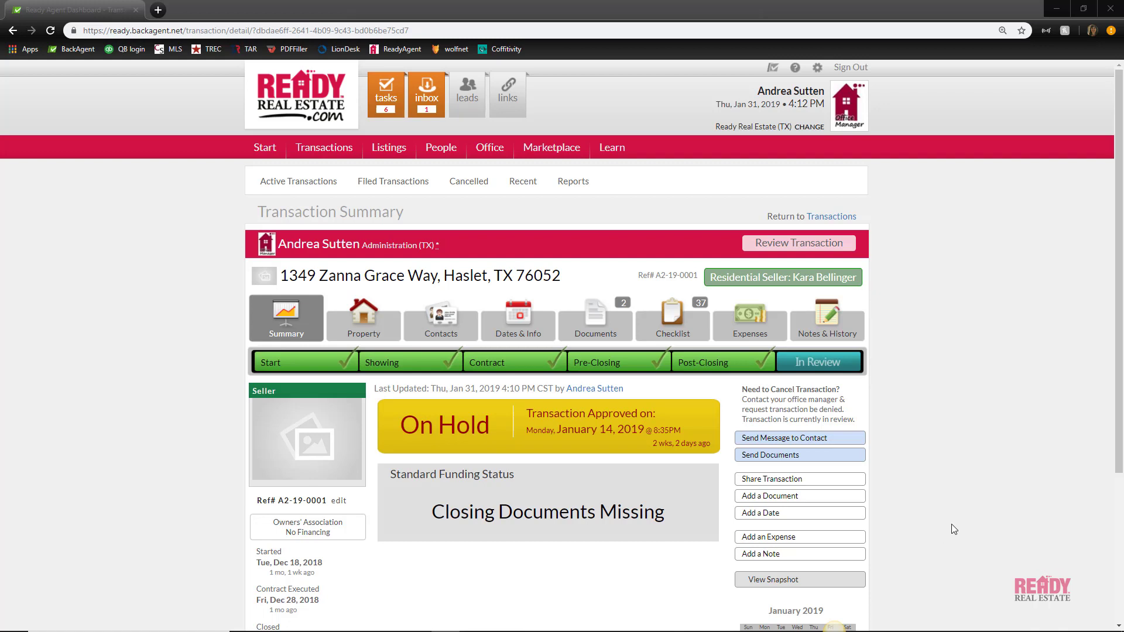
Review the transaction's 13 attached documents on the Documents tab, scrolling through the full list
left_click(597, 317)
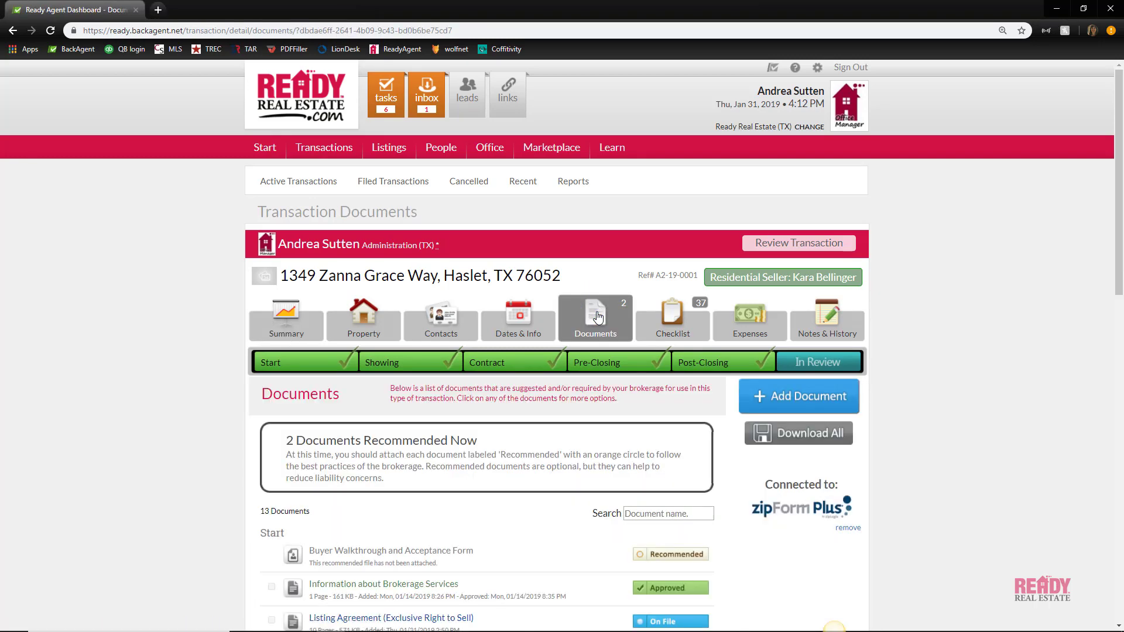
scroll(596, 392, "down", 3)
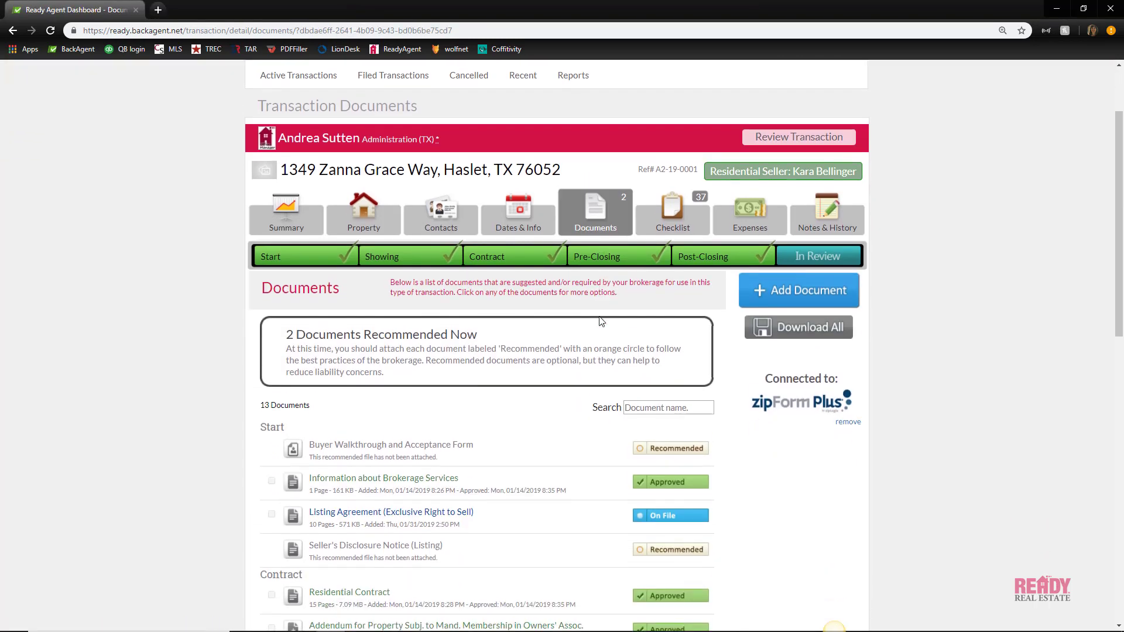
scroll(596, 392, "down", 2)
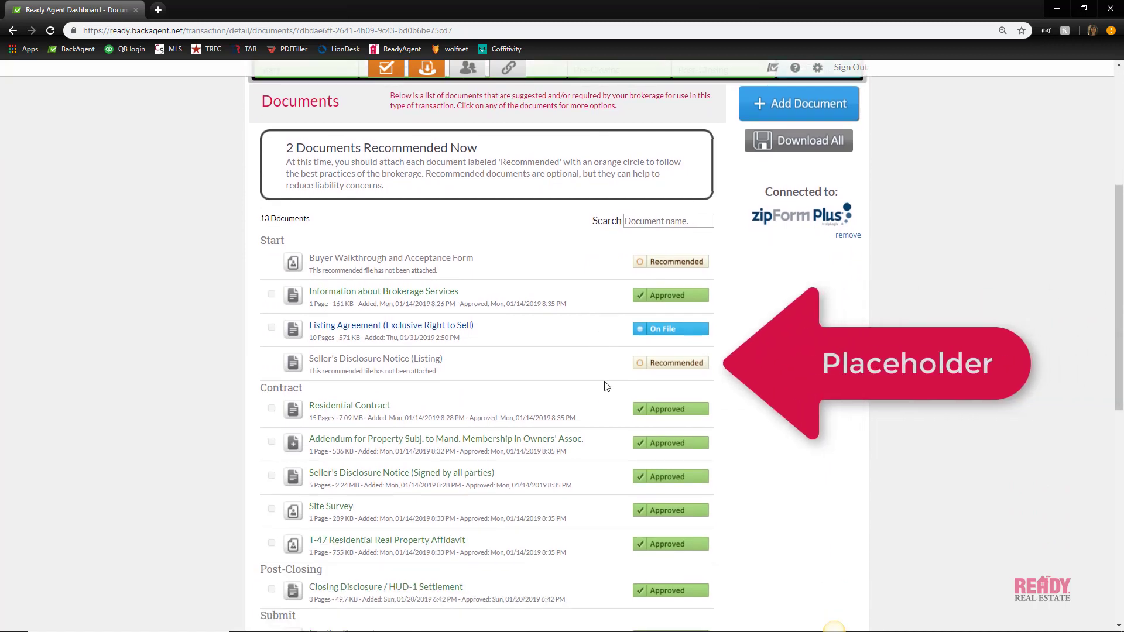
scroll(606, 387, "down", 3)
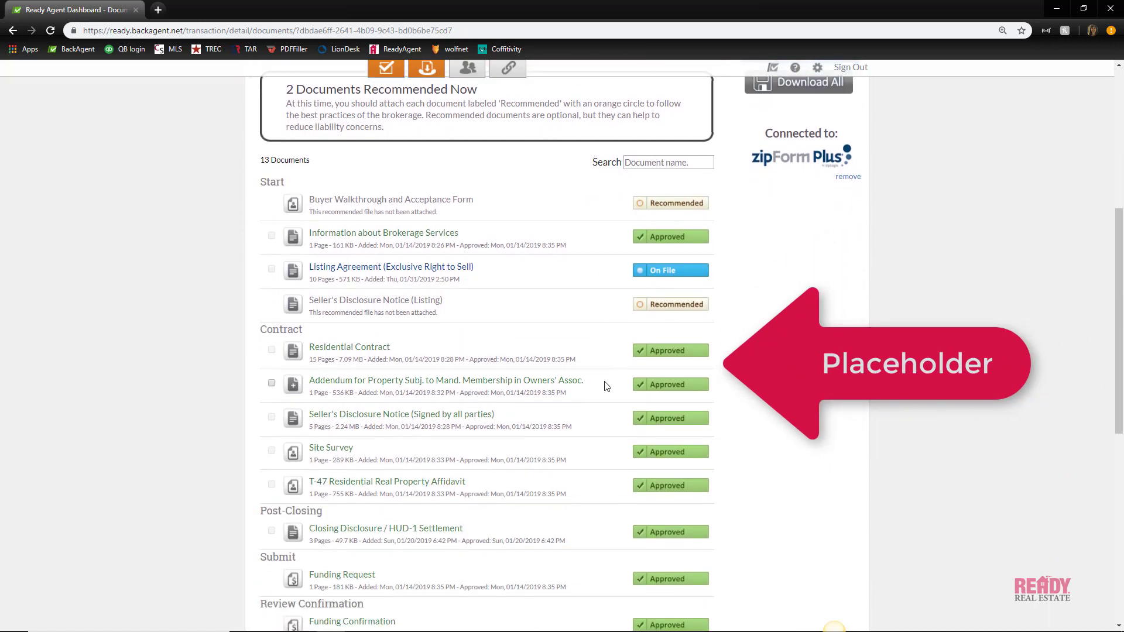
scroll(606, 387, "down", 1)
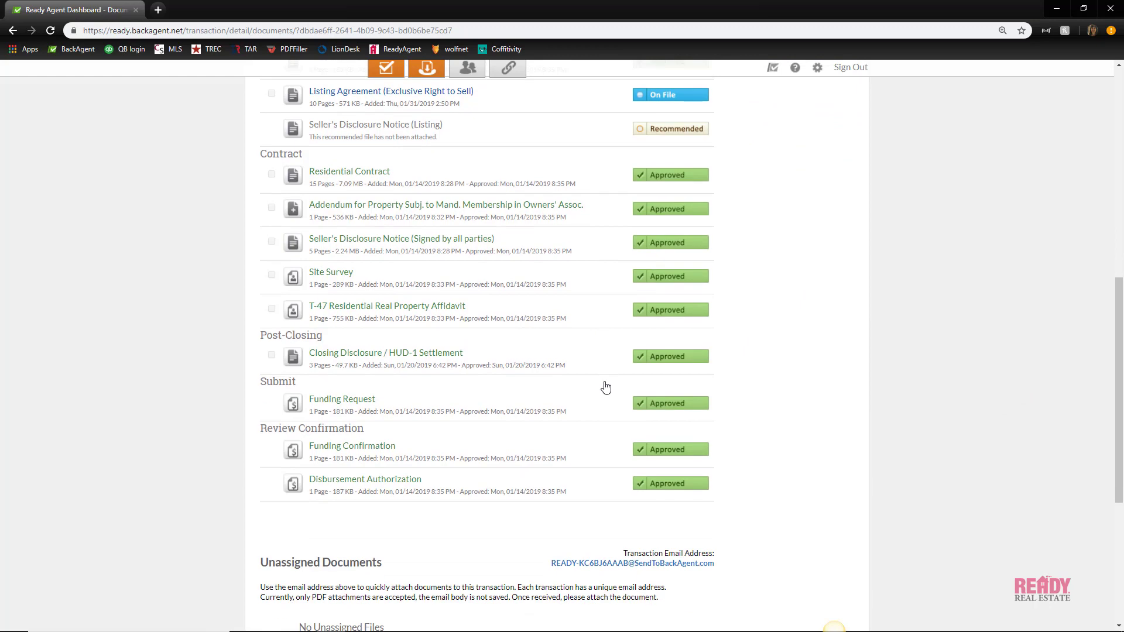
scroll(606, 387, "up", 8)
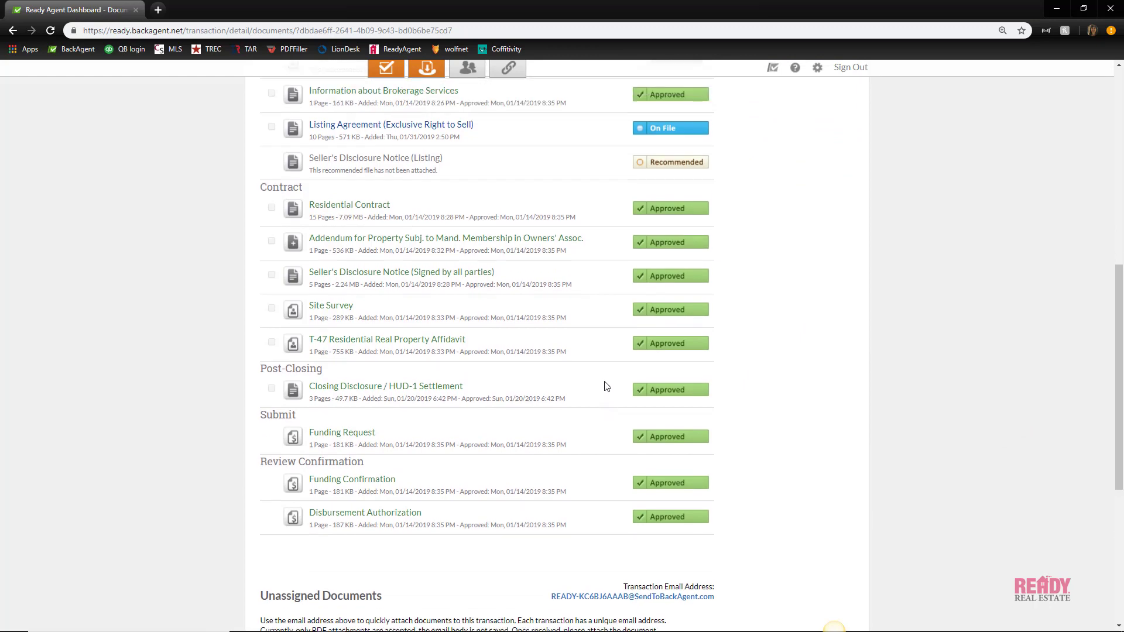
scroll(605, 387, "up", 1)
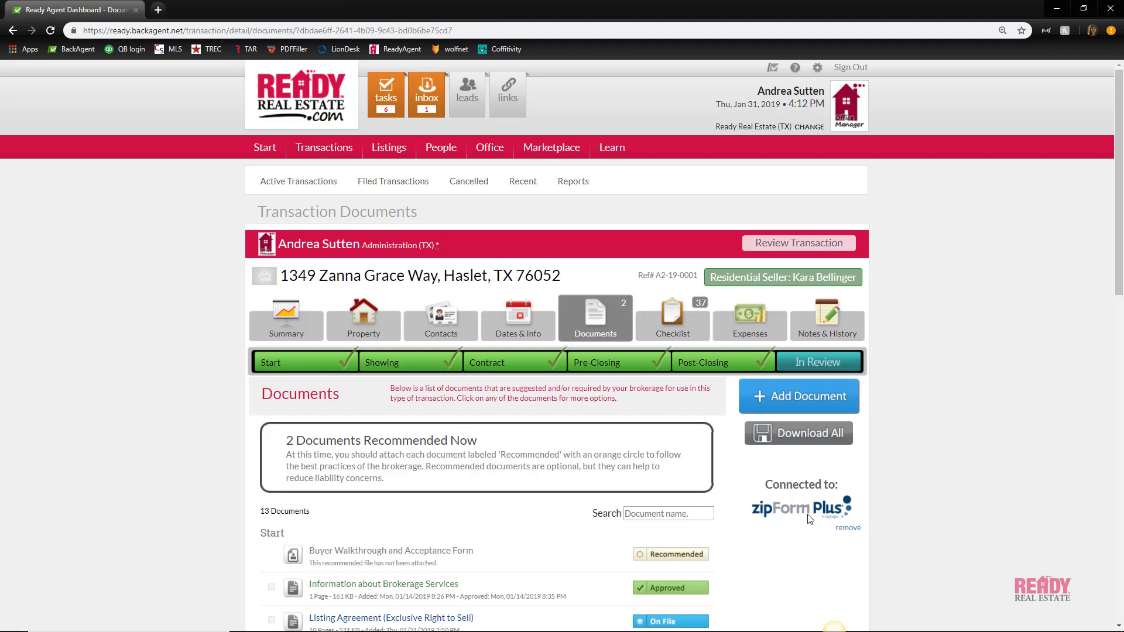
left_click(825, 398)
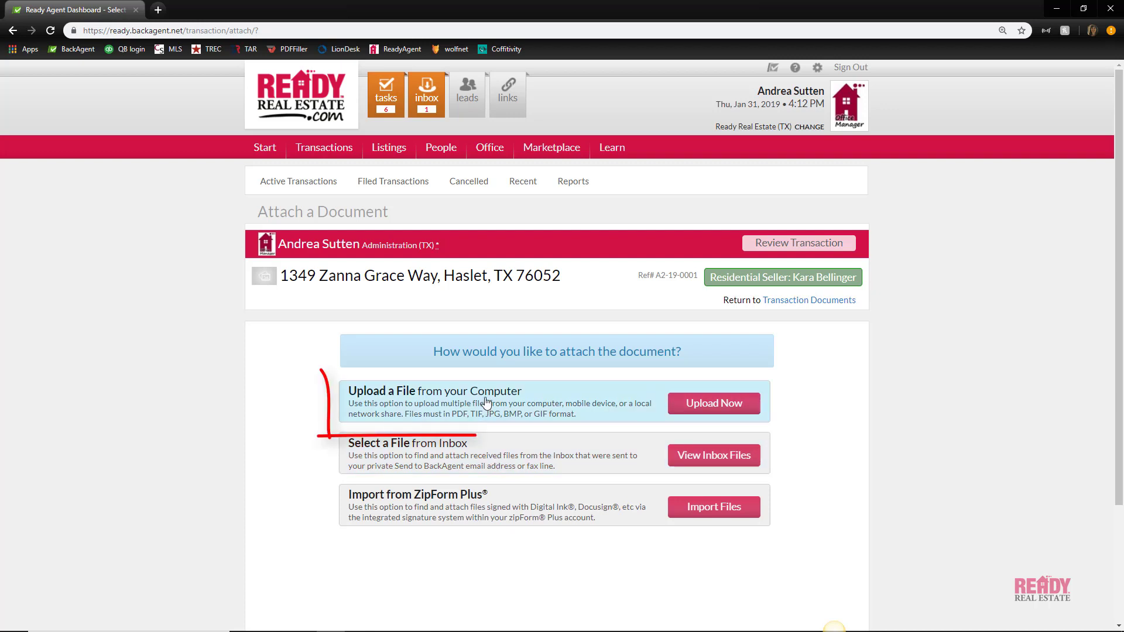
left_click(713, 404)
left_click(323, 423)
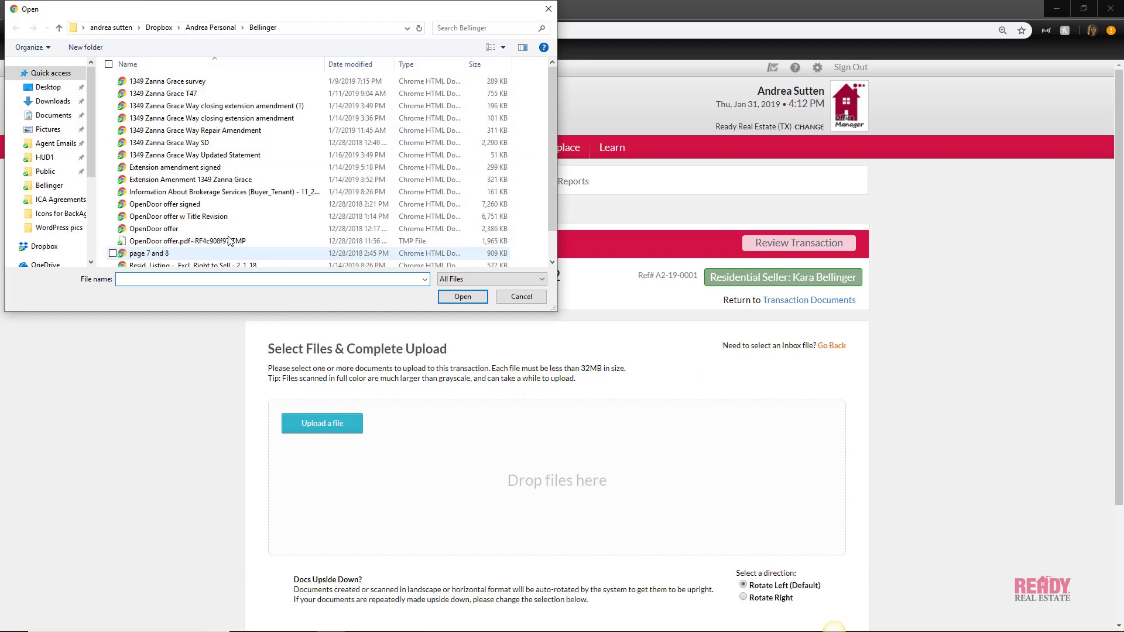
left_click(218, 131)
left_click(443, 295)
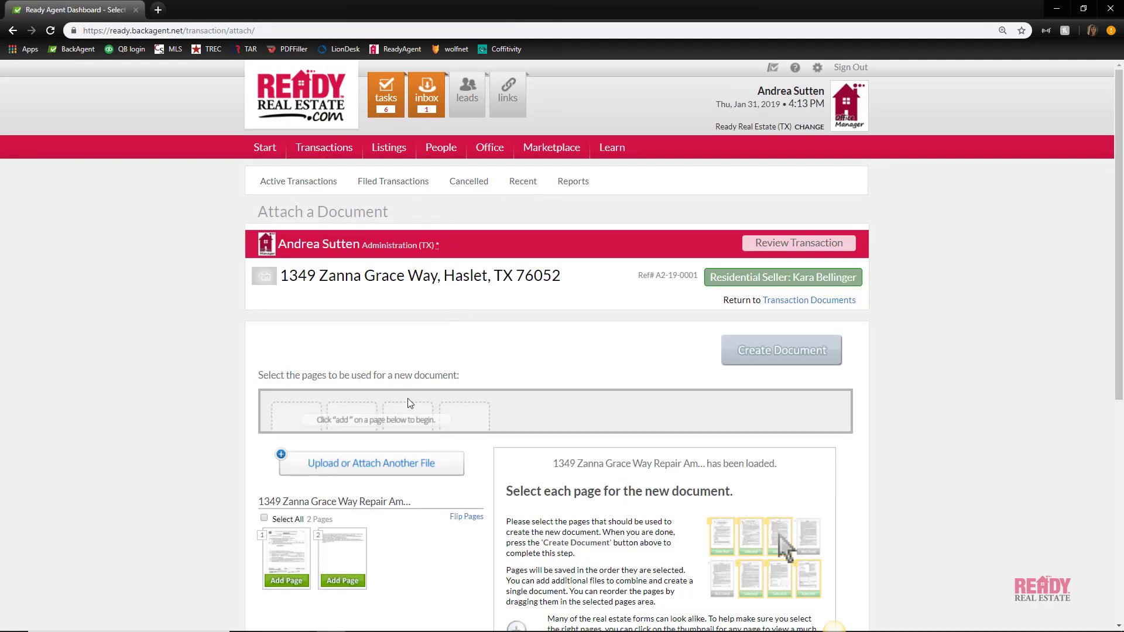
Select pages 1 and 2 of the repair amendment and create a document from them
scroll(408, 398, "down", 1)
left_click(287, 523)
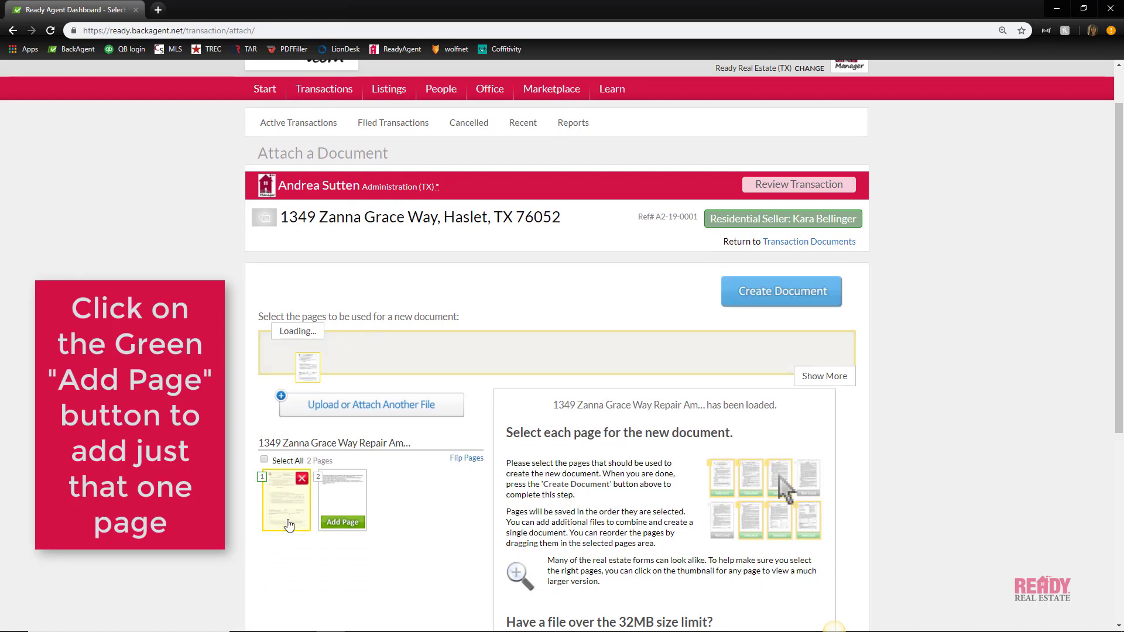
left_click(264, 460)
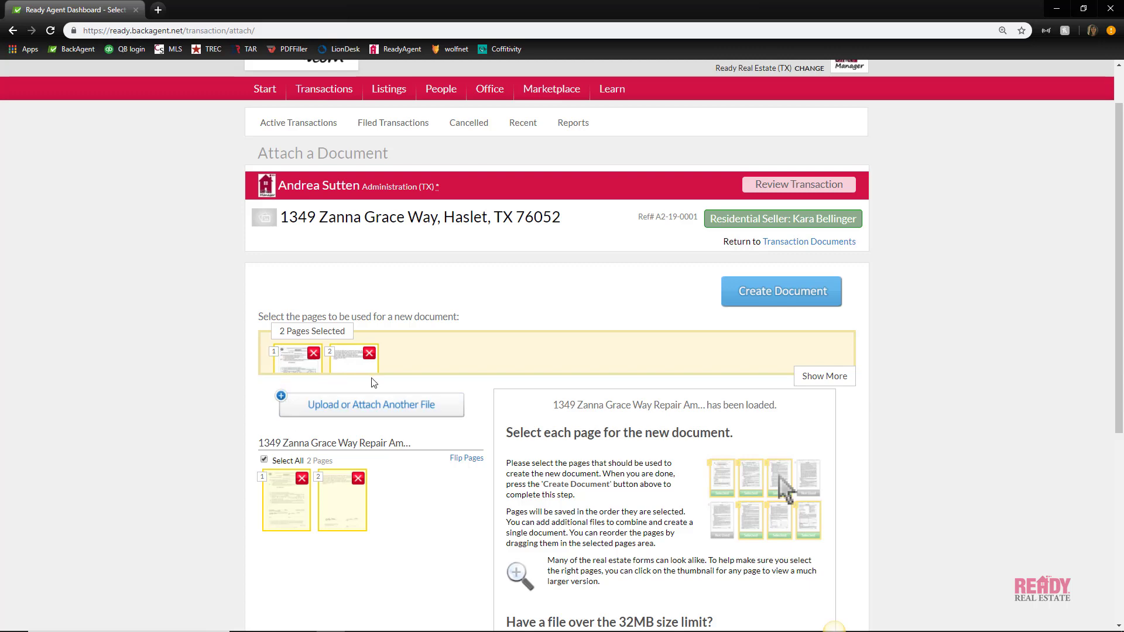
left_click(782, 303)
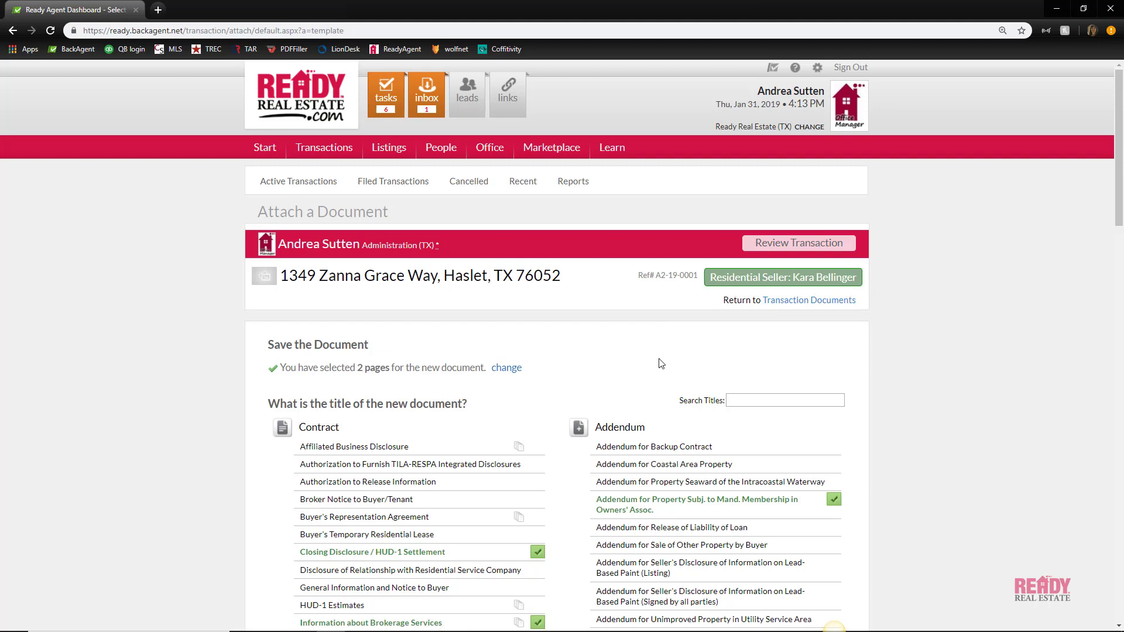
Search titles for 'repair', then assign the Other Contract Document title from the full list
left_click(747, 398)
type("repair")
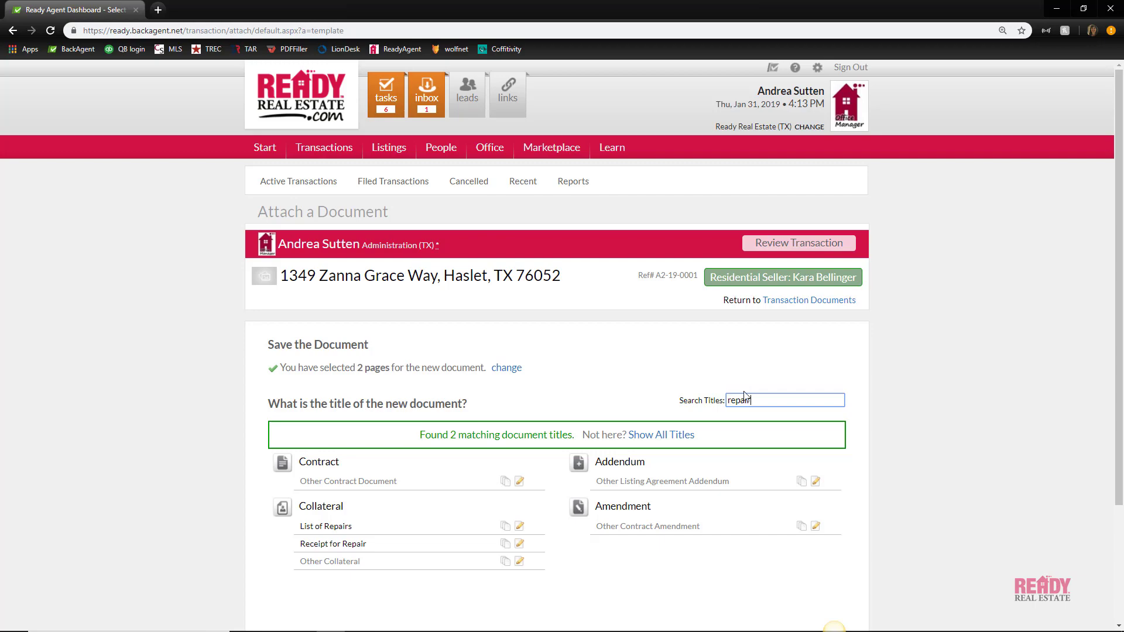
left_click(671, 439)
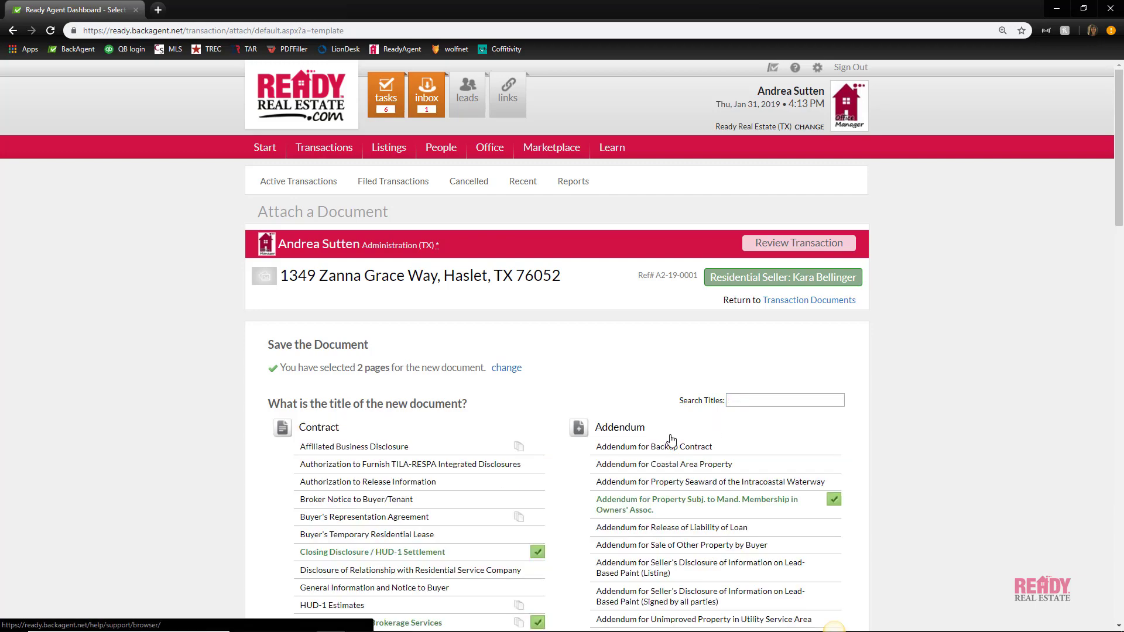
scroll(471, 422, "down", 12)
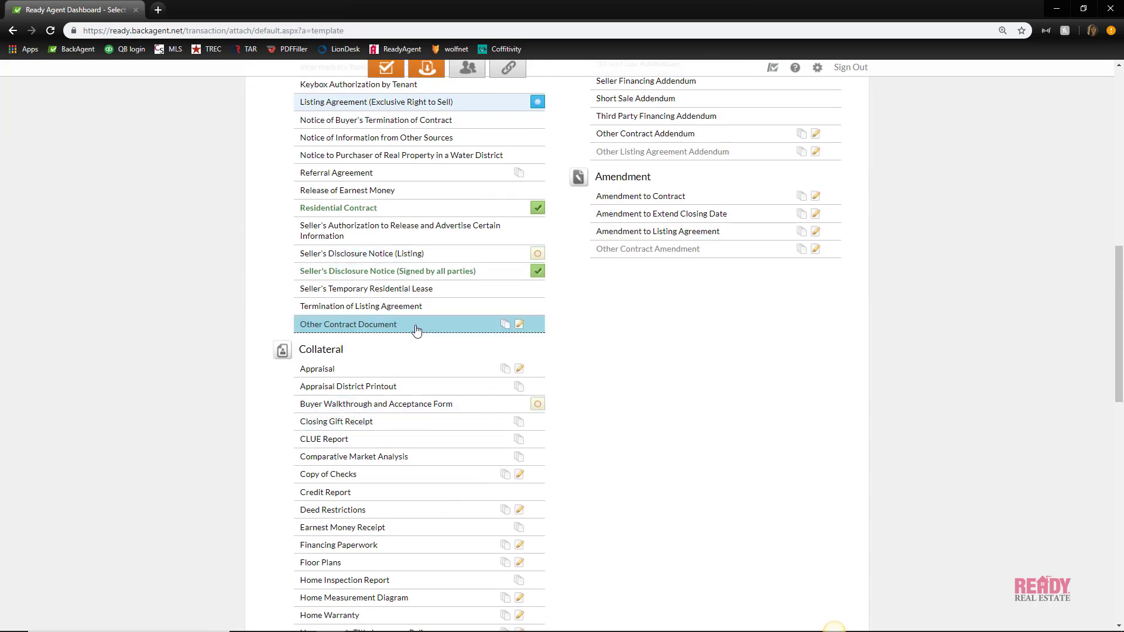
left_click(399, 327)
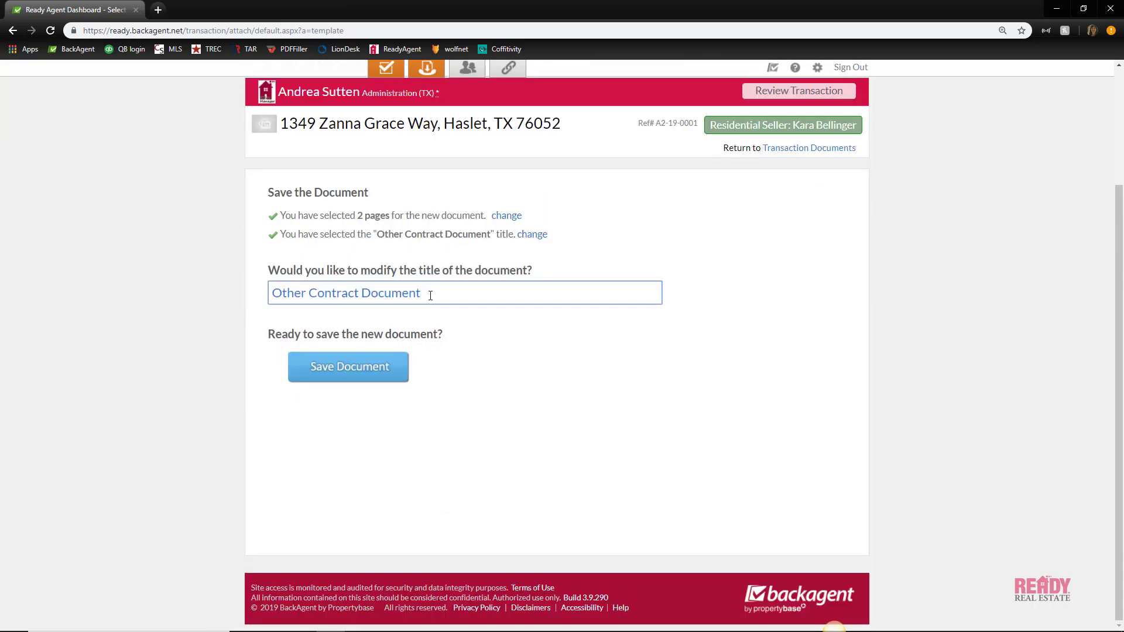
Replace the title text with 'Repair Amendment' and save the document
left_click_drag(430, 295, 269, 294)
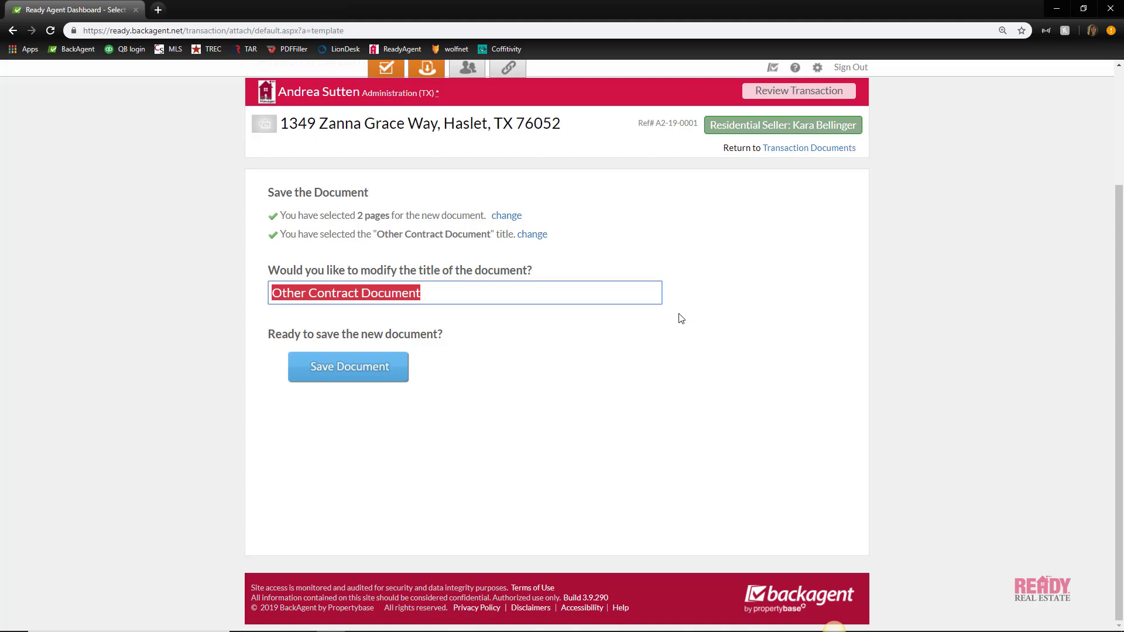
type("Repa")
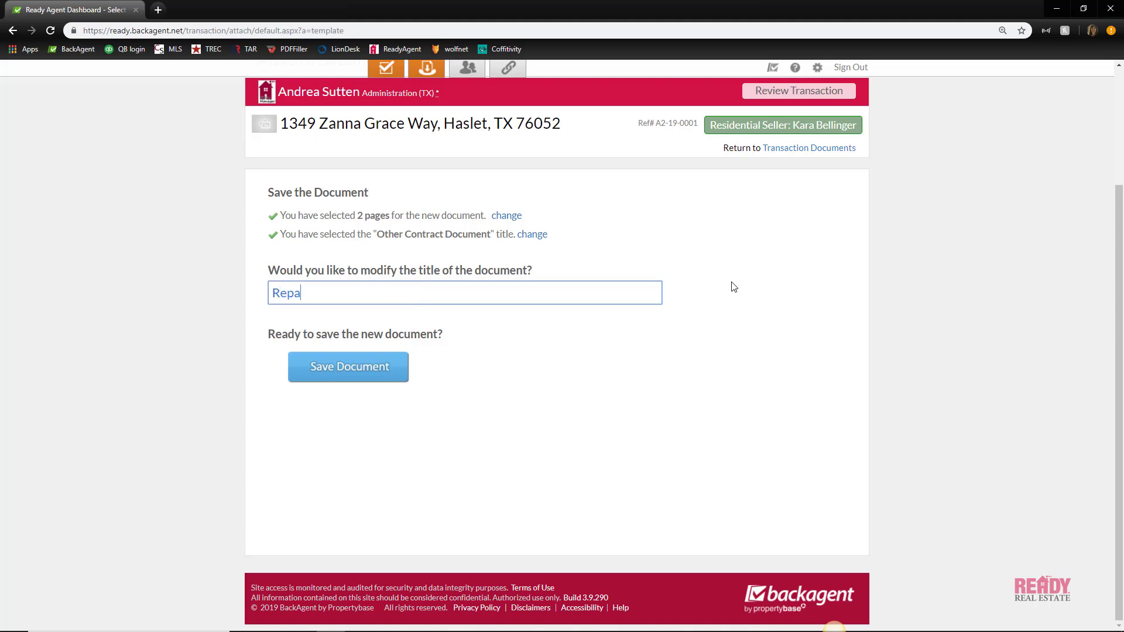
type("ir Amendment")
left_click(338, 374)
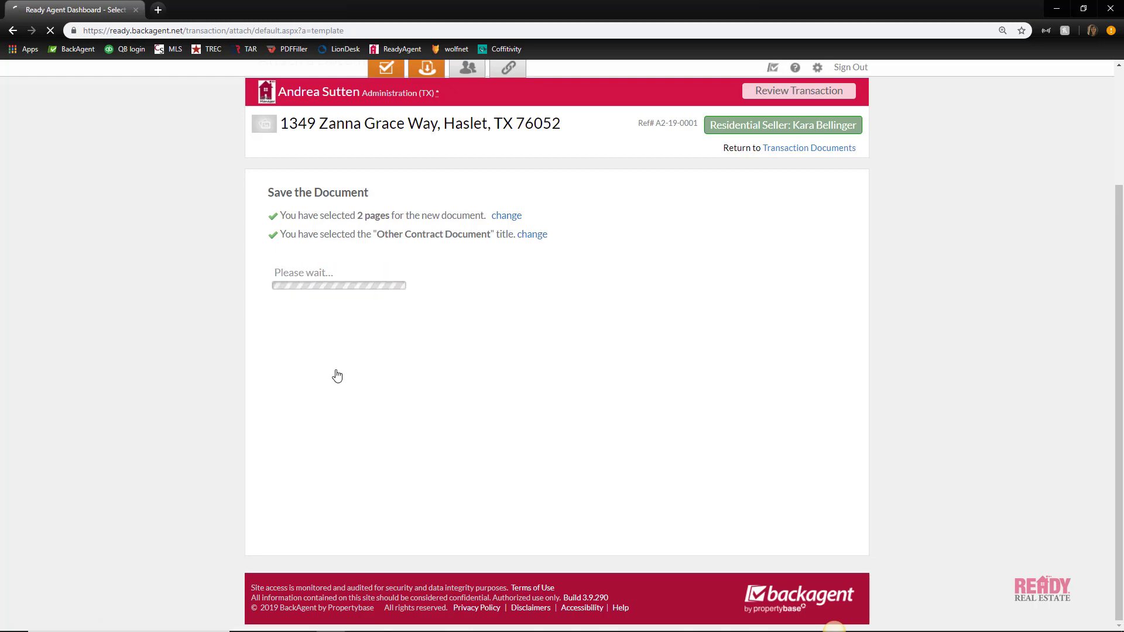
scroll(529, 403, "down", 7)
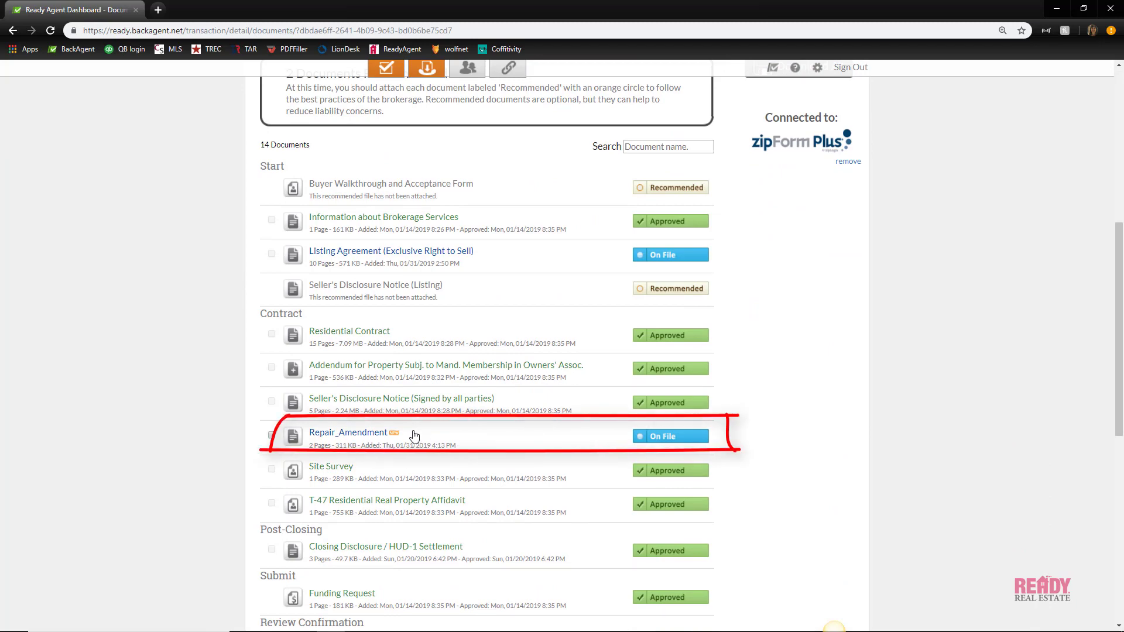
scroll(416, 436, "up", 4)
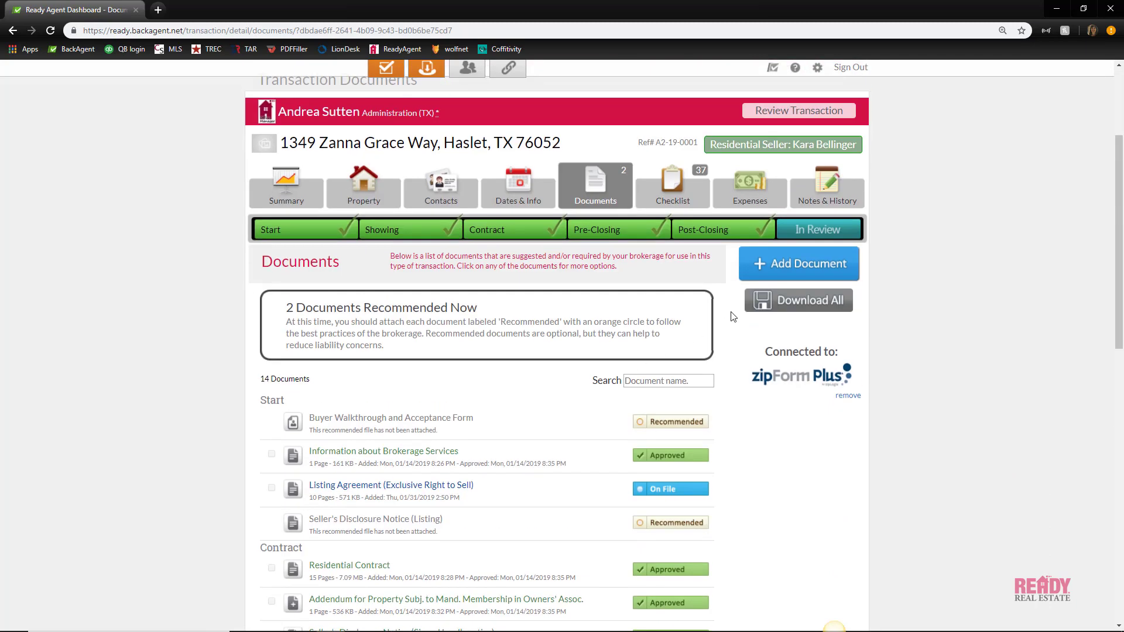
left_click(803, 266)
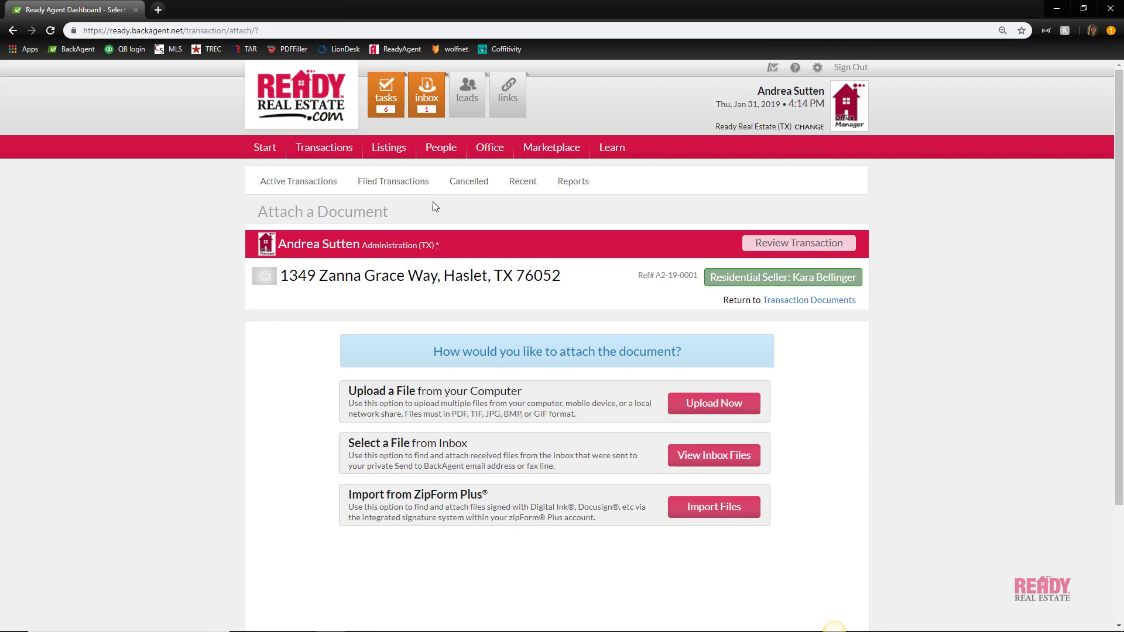
Open the BackAgent Inbox page showing 11 files received in the last 60 days
left_click(426, 100)
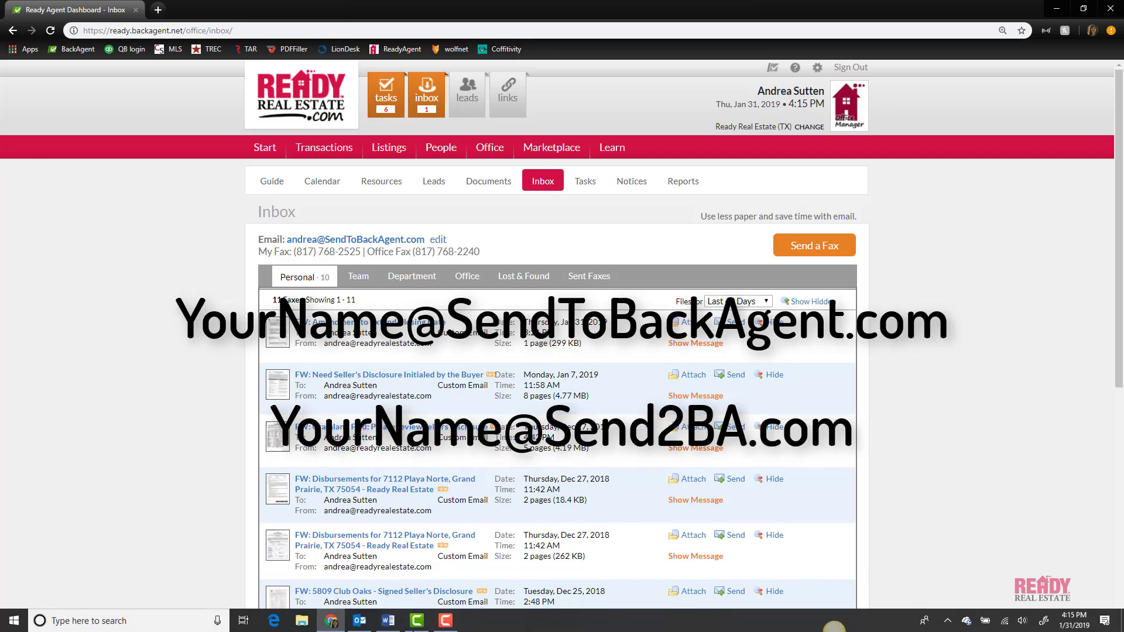
Forward the Amendment to Extend Closing Date e-mail from Outlook to the Send2BA inbox address
left_click(359, 621)
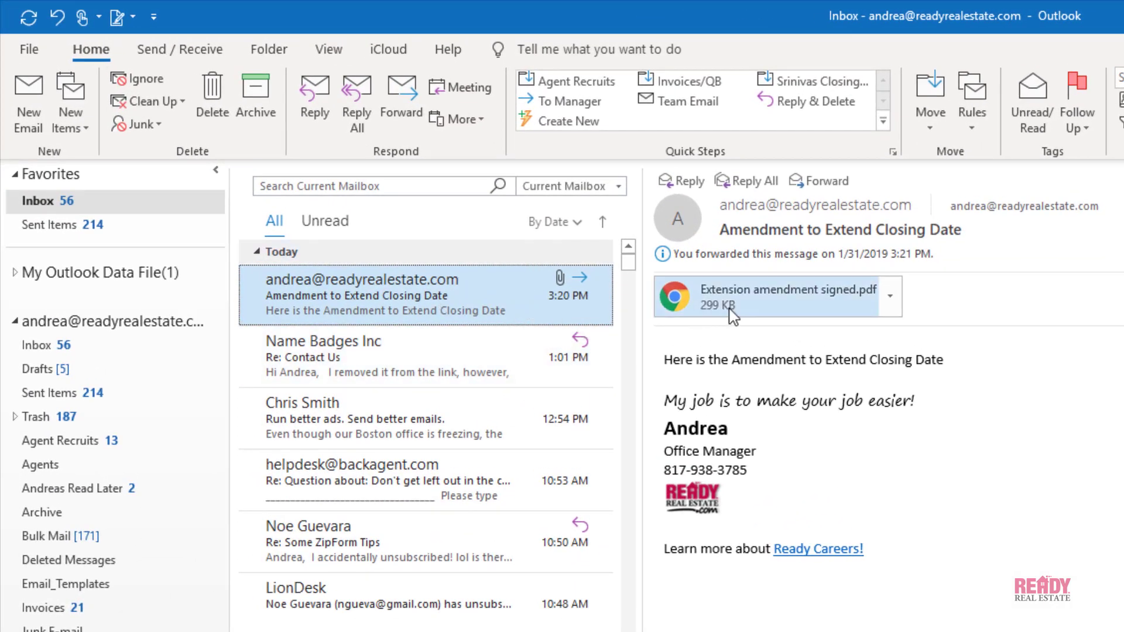
left_click(408, 107)
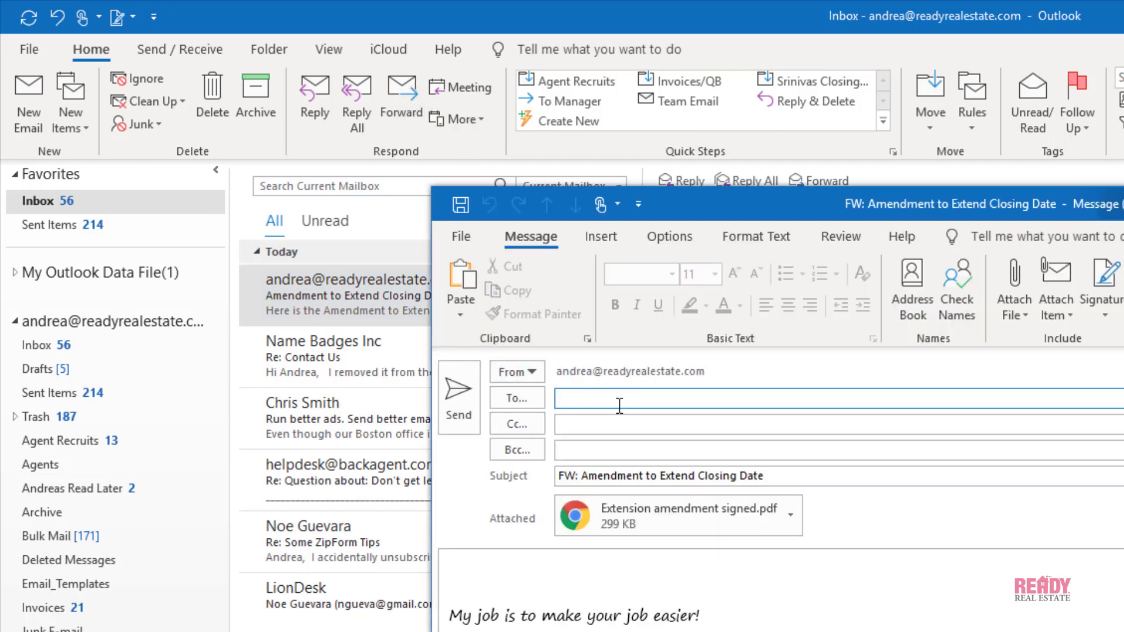
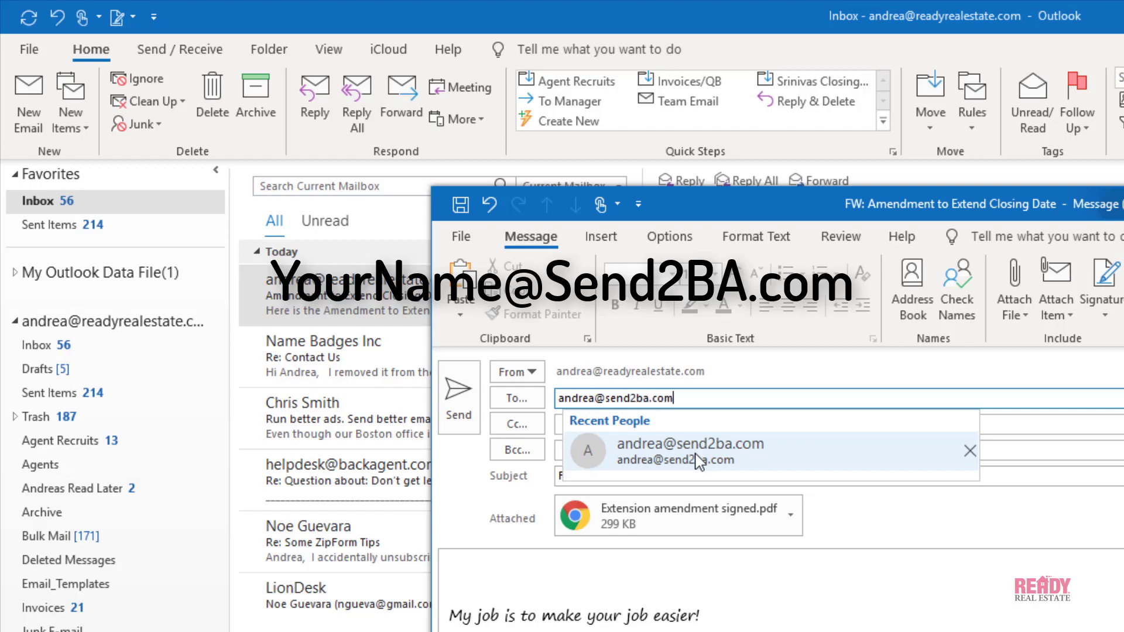
left_click(458, 398)
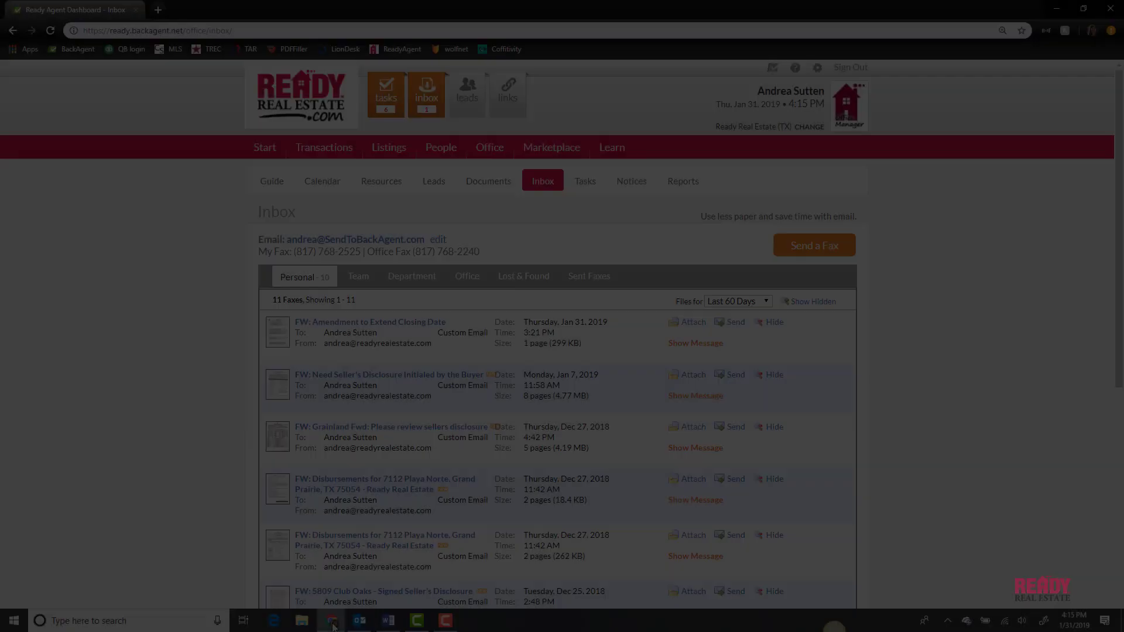
left_click(332, 622)
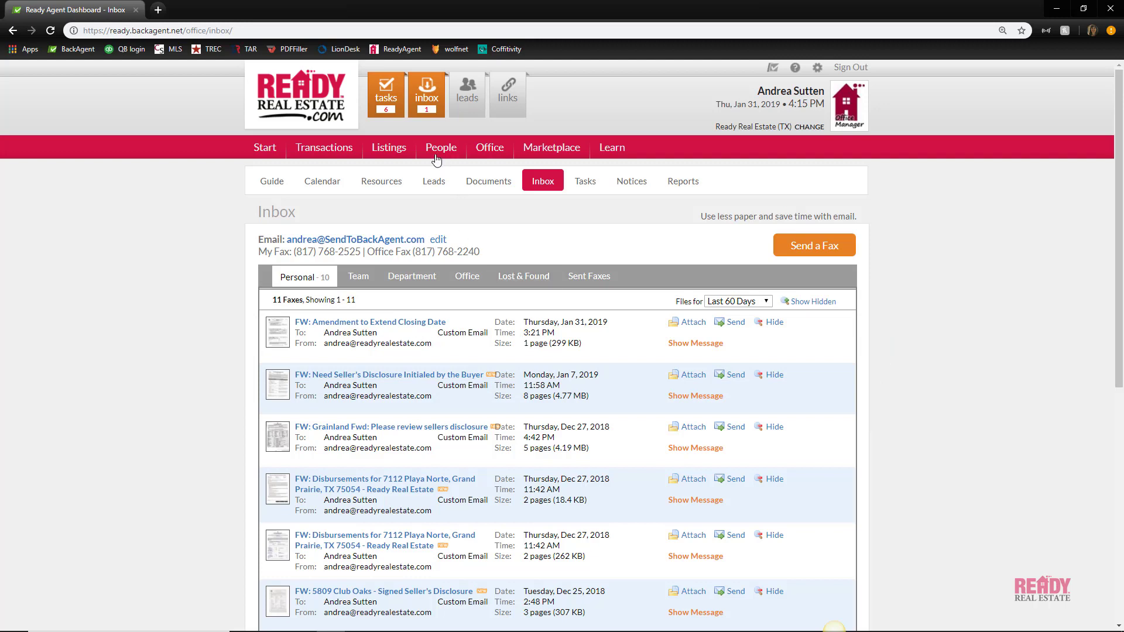
left_click(334, 153)
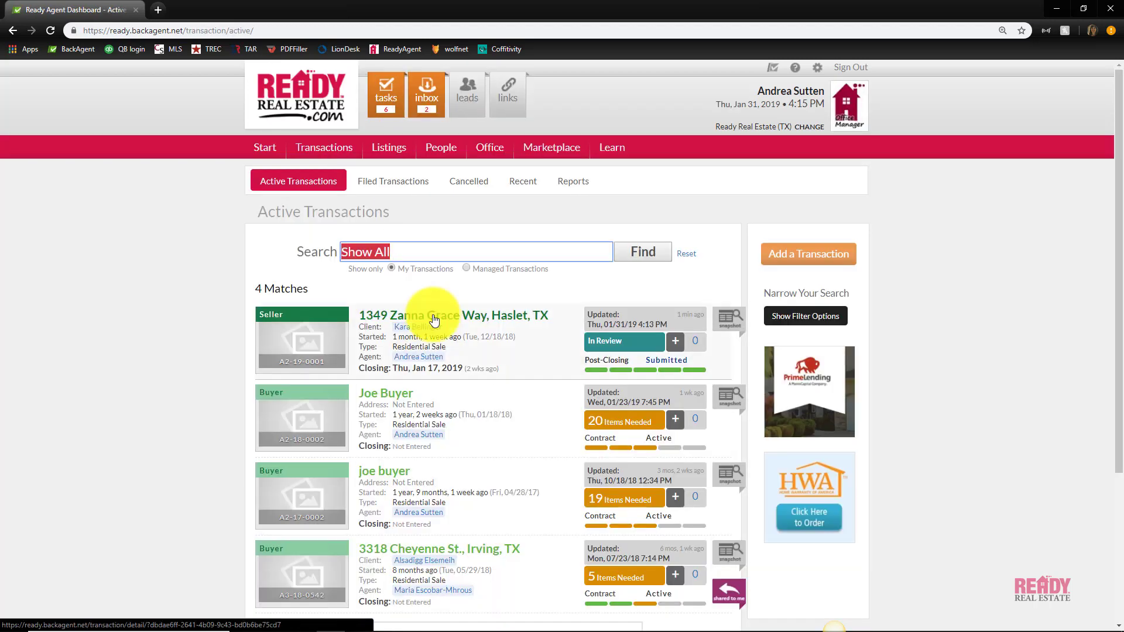
left_click(433, 319)
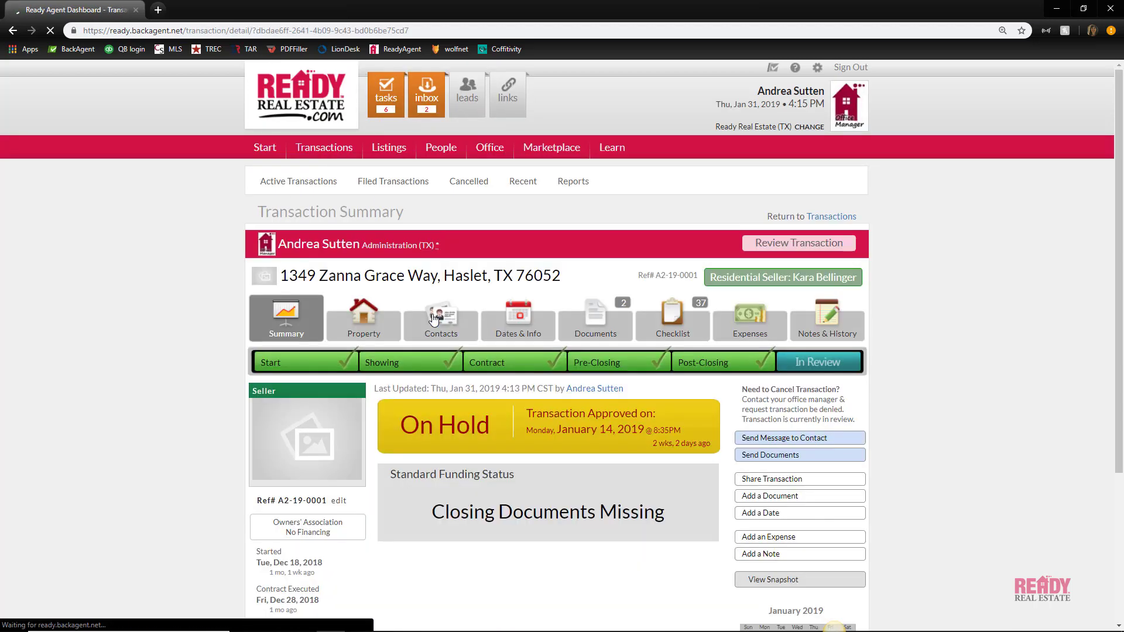
left_click(609, 320)
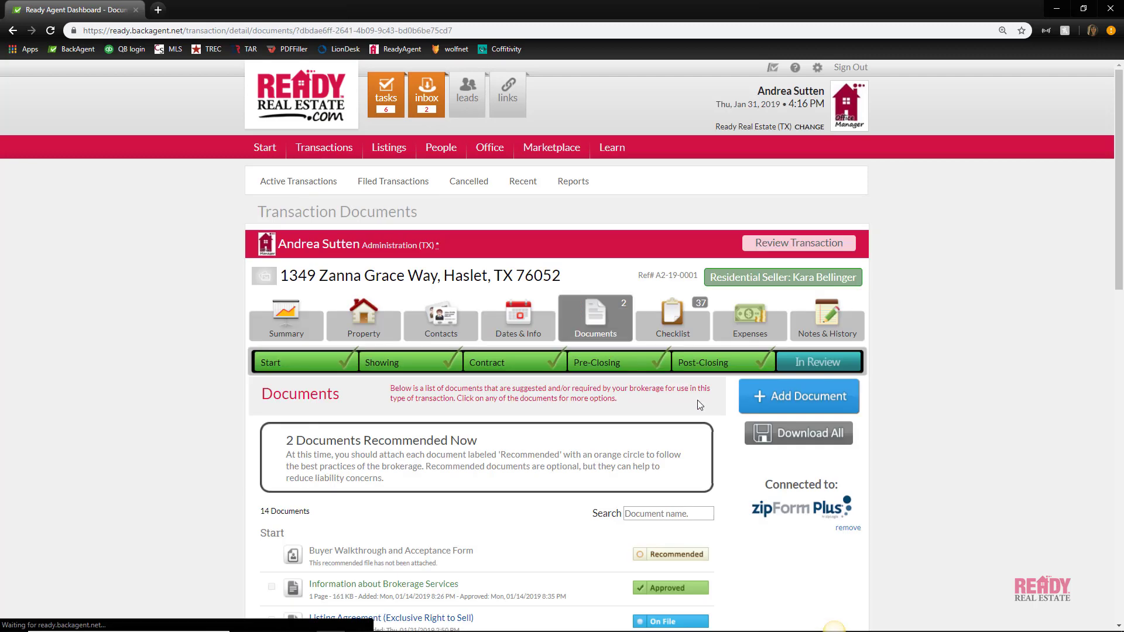
left_click(791, 406)
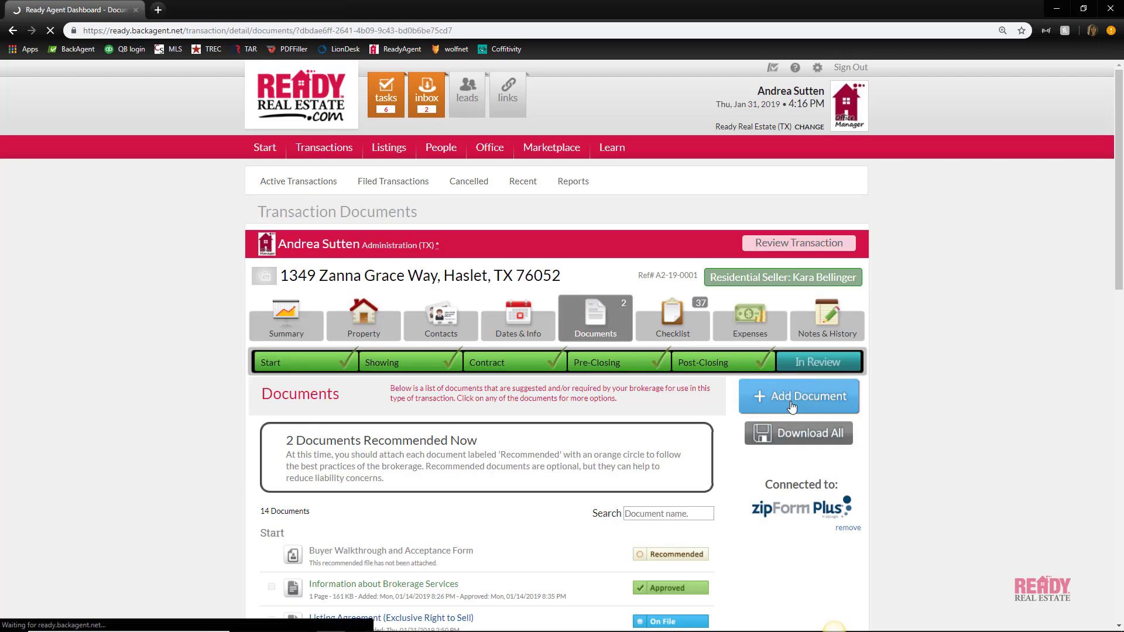
Choose the newest 1-page inbox fax, from Jan 31 at 4:15 PM, as the file to attach
left_click(714, 458)
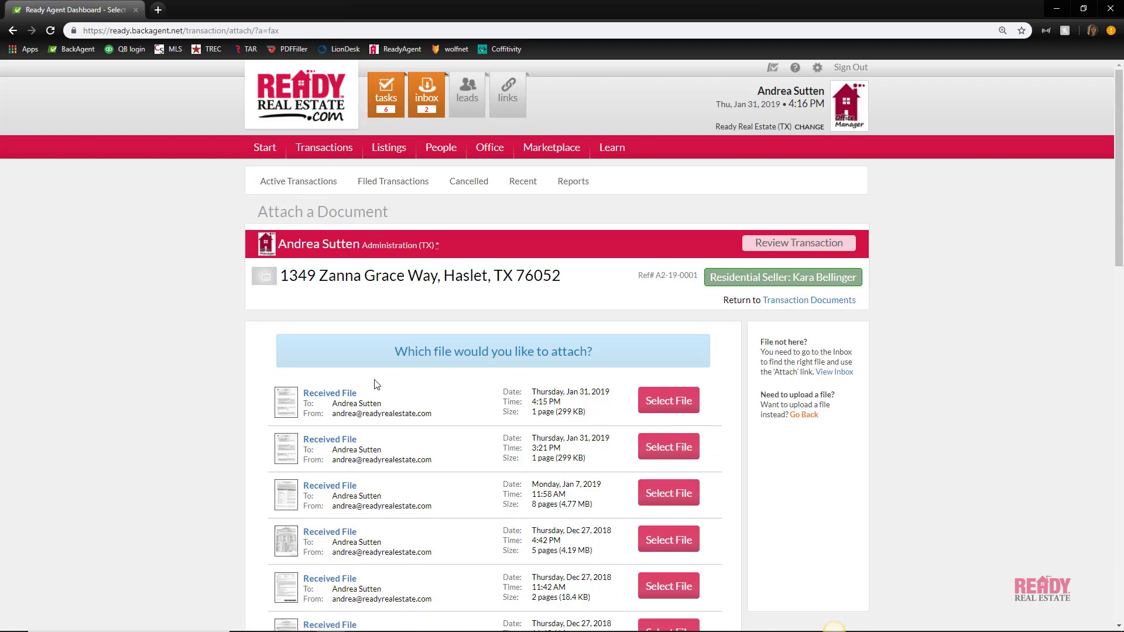
mouse_move(291, 402)
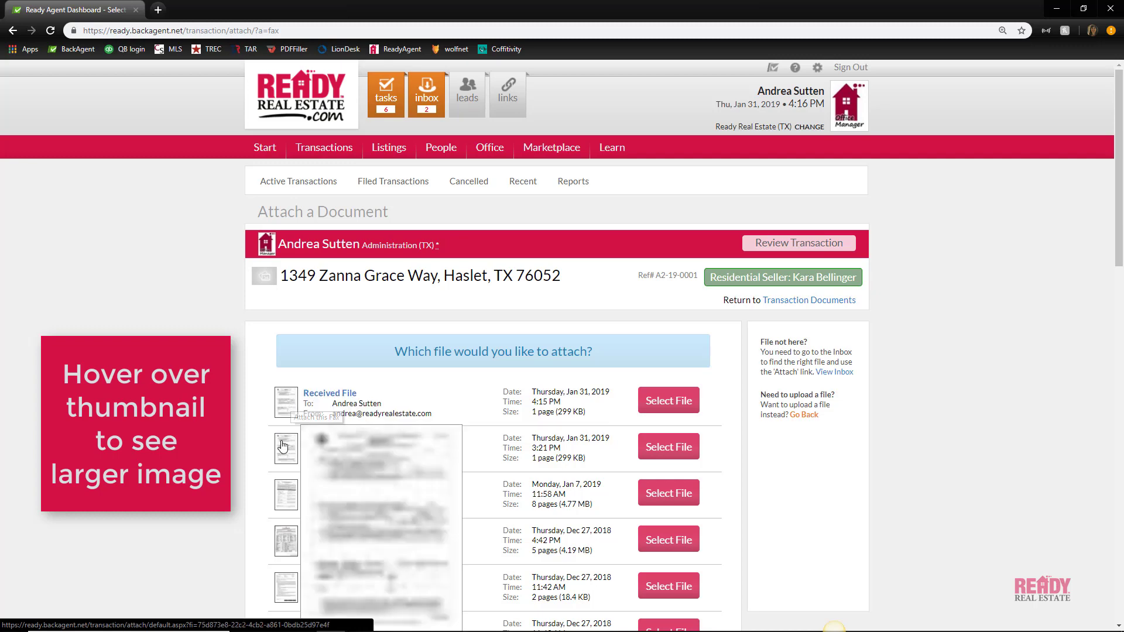
mouse_move(284, 449)
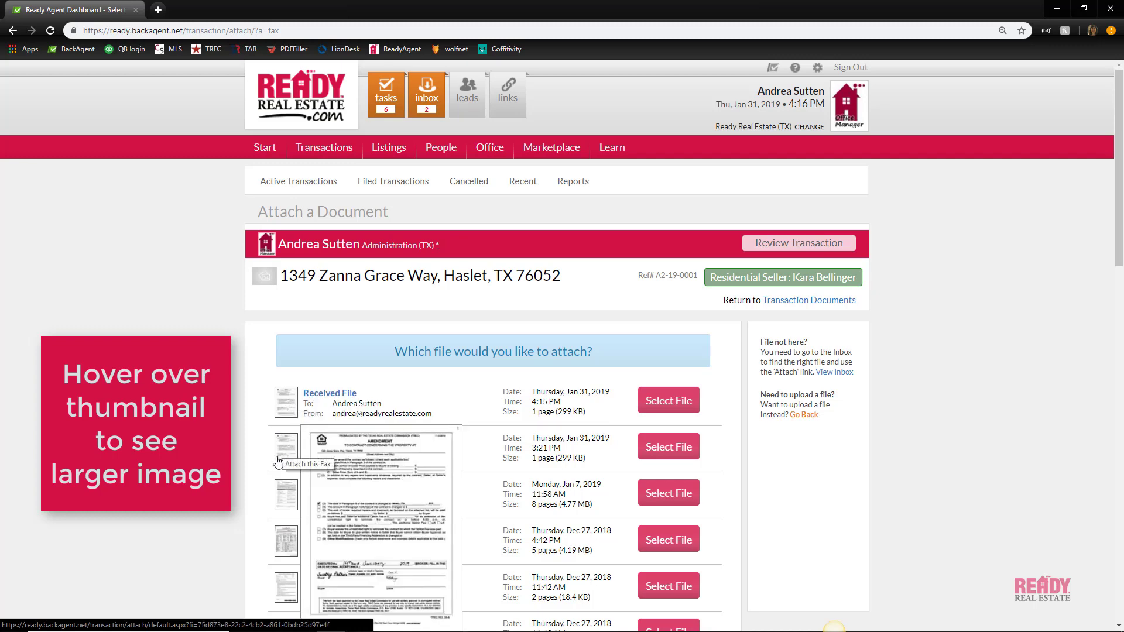
mouse_move(282, 497)
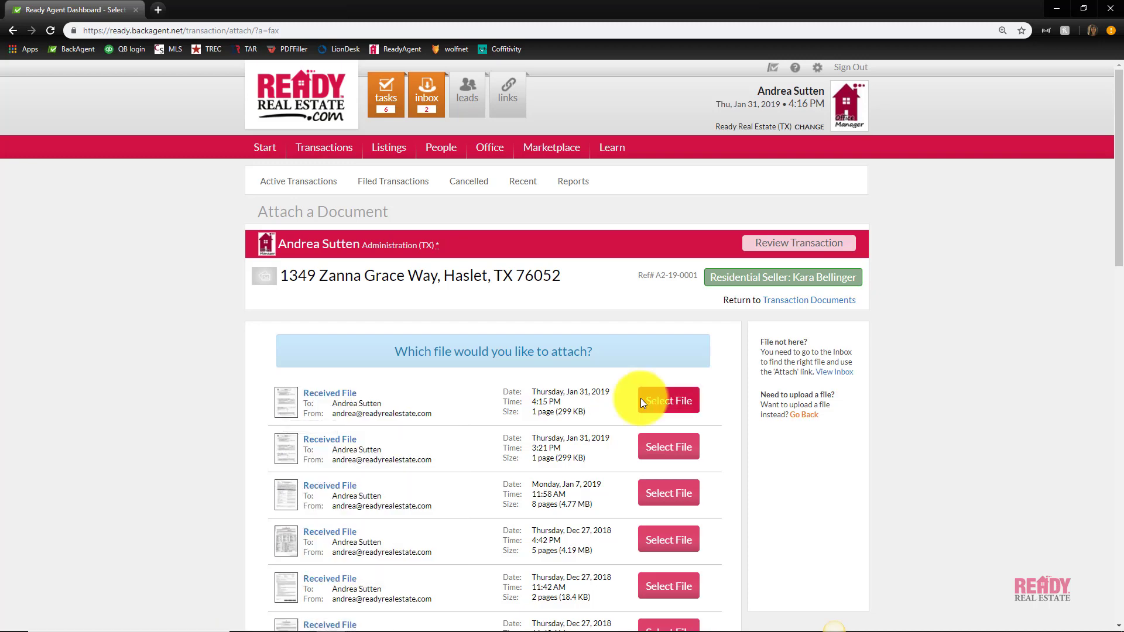
left_click(656, 403)
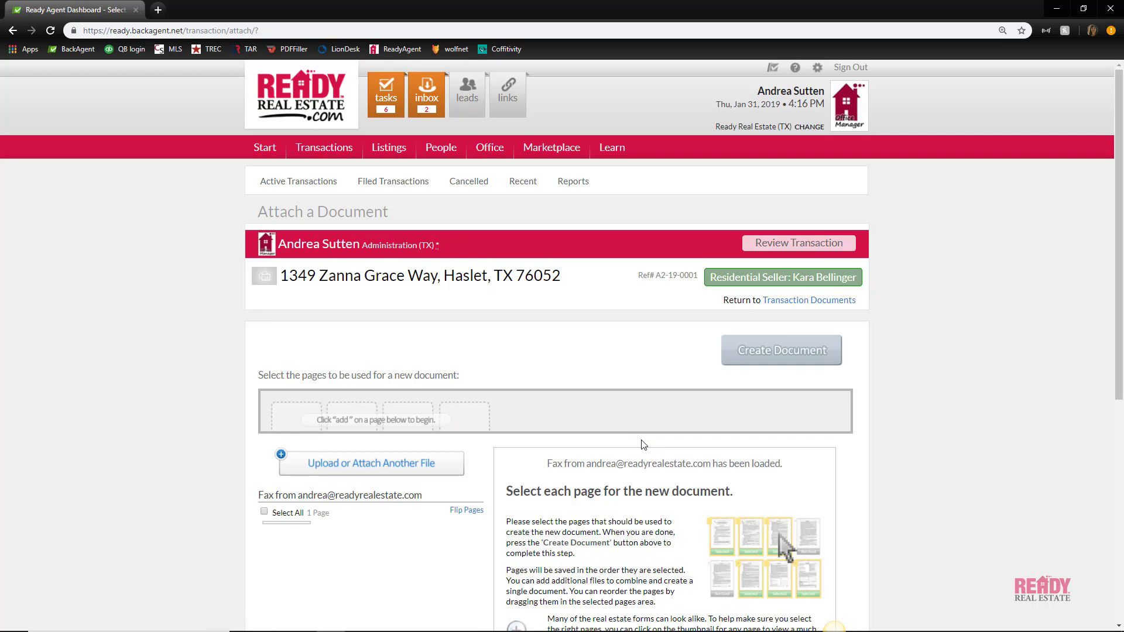
left_click(796, 301)
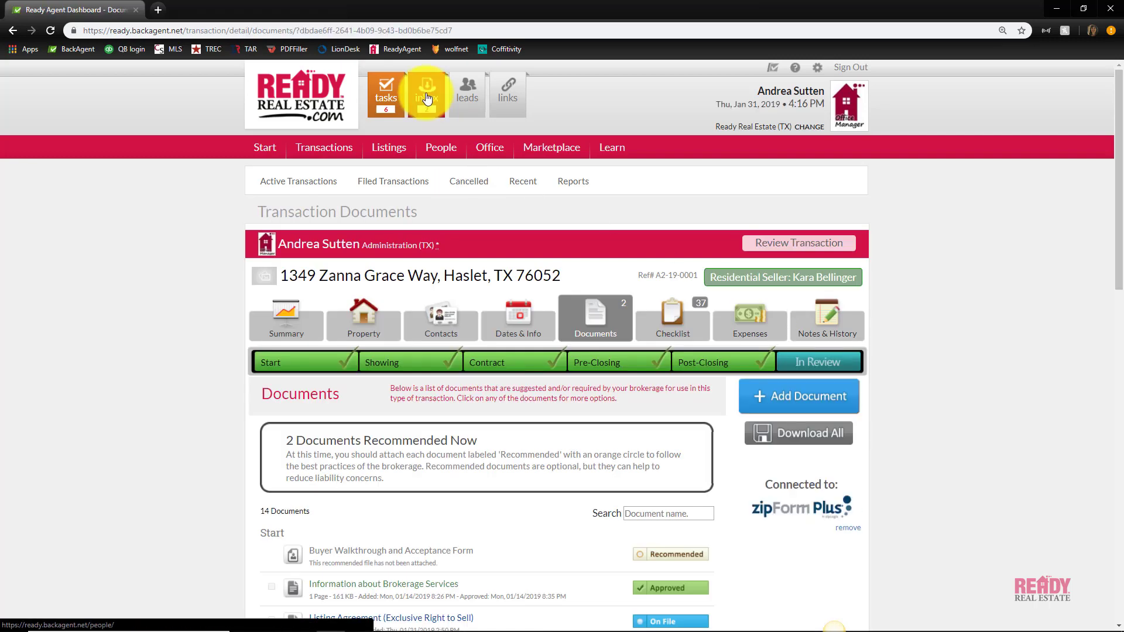
left_click(427, 97)
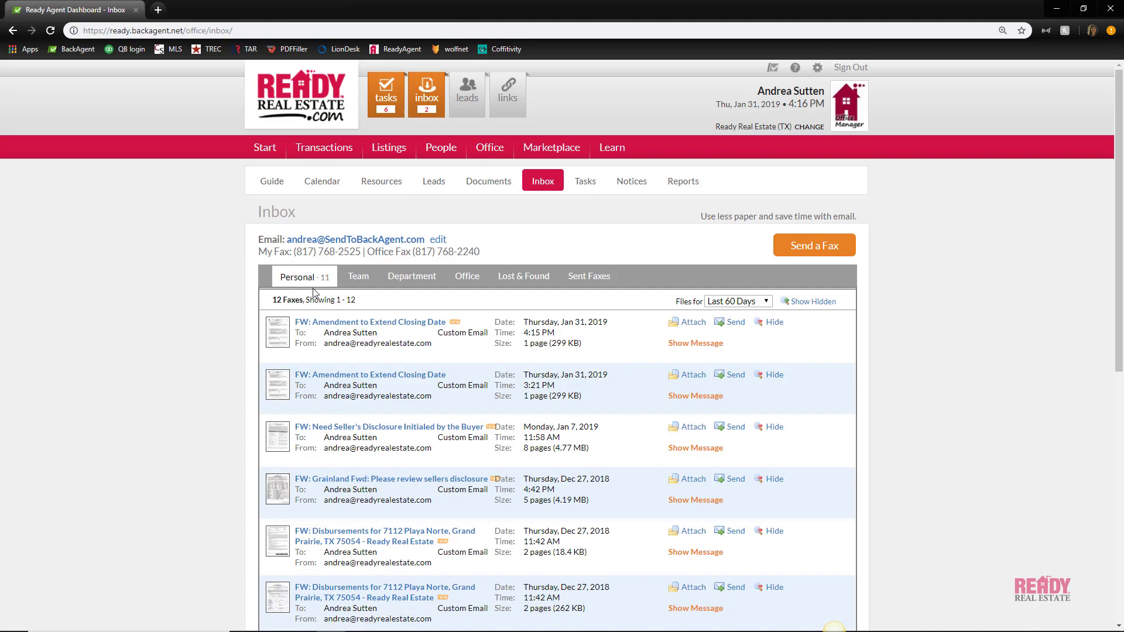
left_click(692, 327)
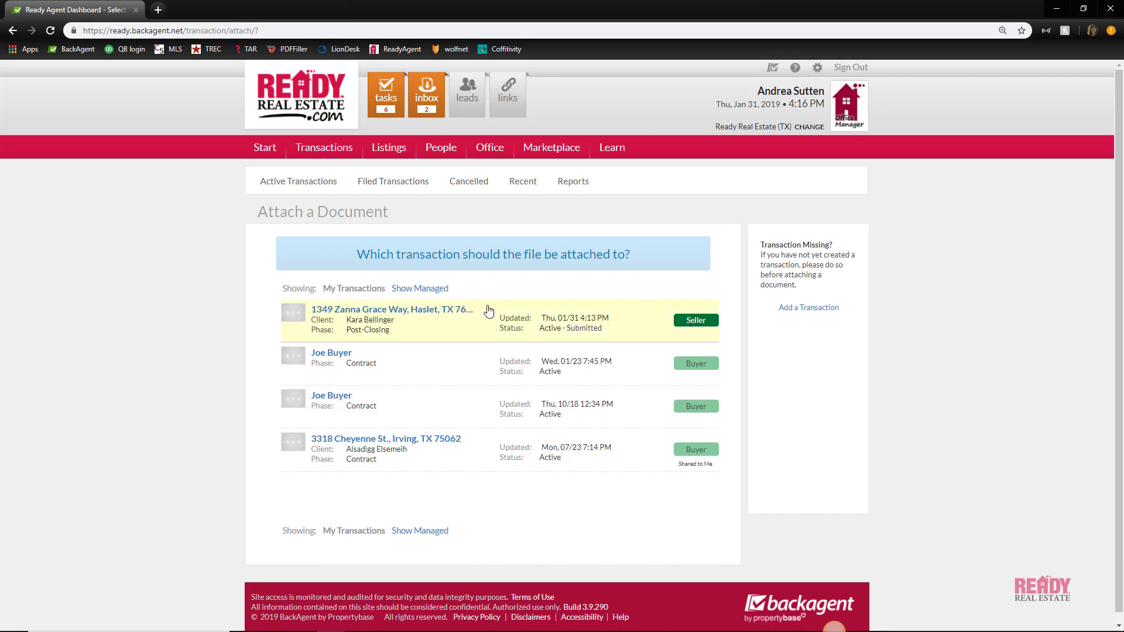
left_click(430, 316)
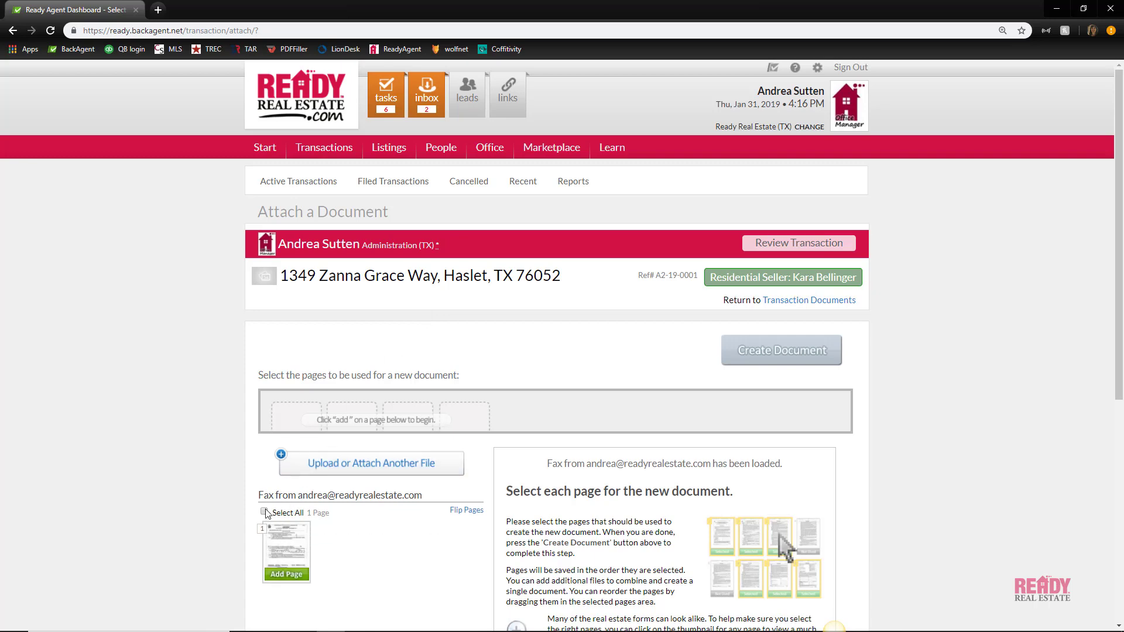
left_click(264, 512)
left_click(753, 354)
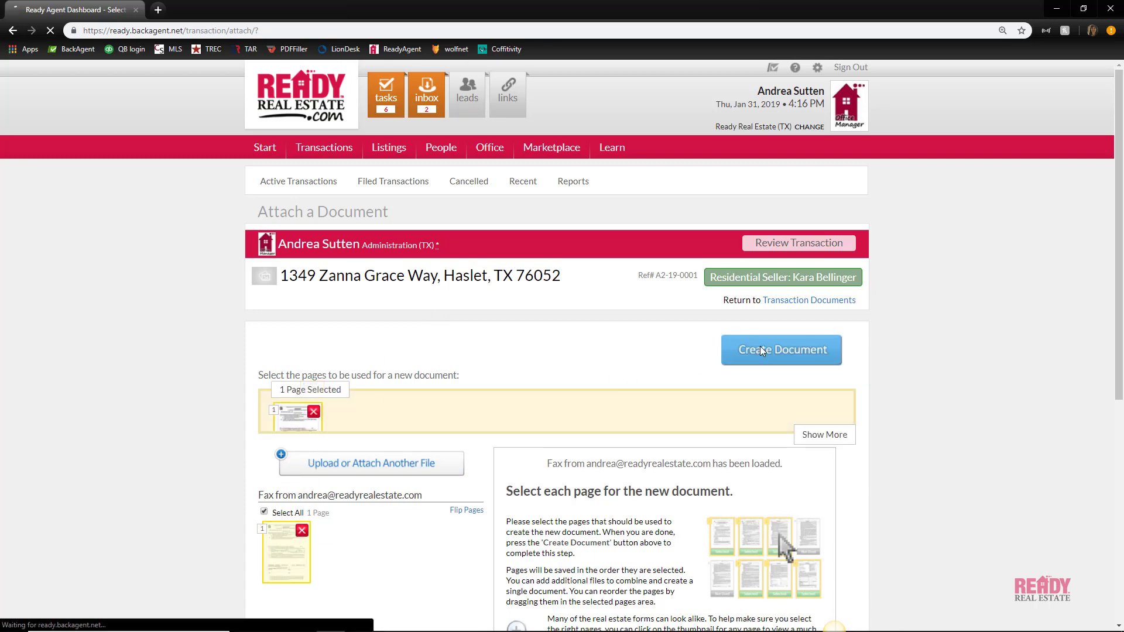
Save the document as Other Contract Document titled 'Amendment to Extend Closing'
scroll(577, 366, "down", 2)
scroll(577, 366, "down", 8)
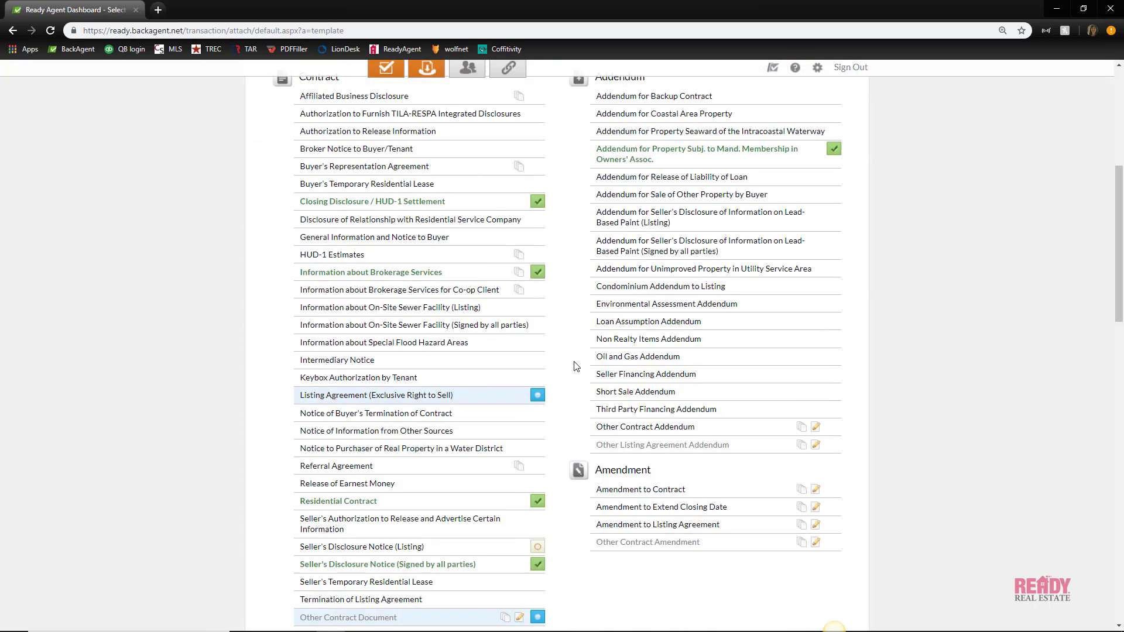
left_click(398, 439)
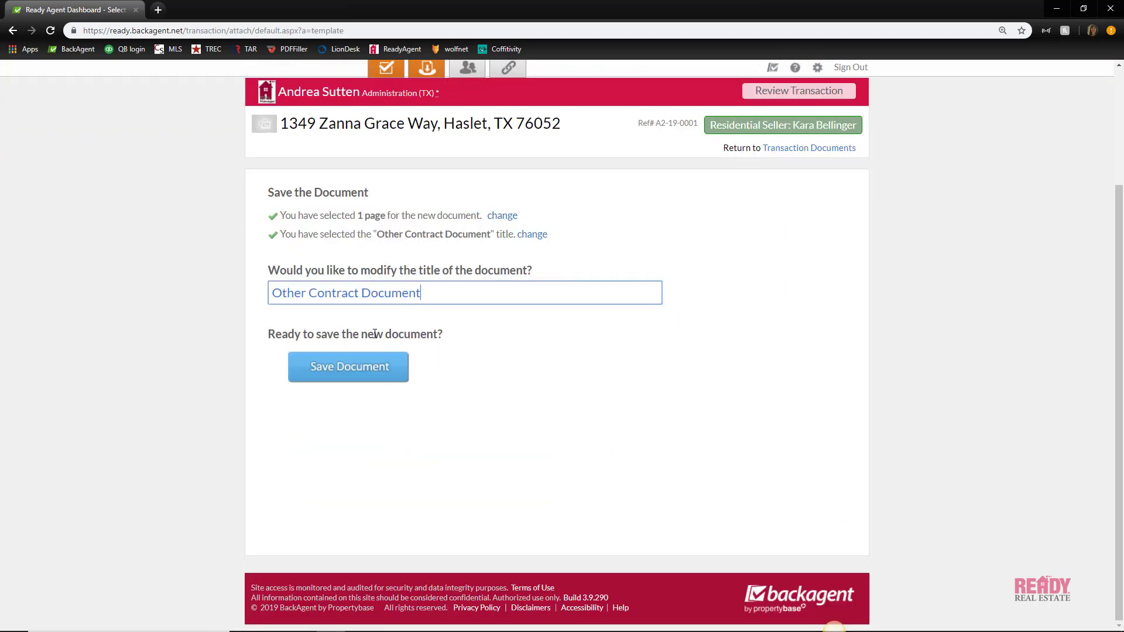
key("ctrl+a")
type("Amenment to E")
key("BackSpace")
key("BackSpace")
key("BackSpace")
key("BackSpace")
key("BackSpace")
key("BackSpace")
key("BackSpace")
key("BackSpace")
key("BackSpace")
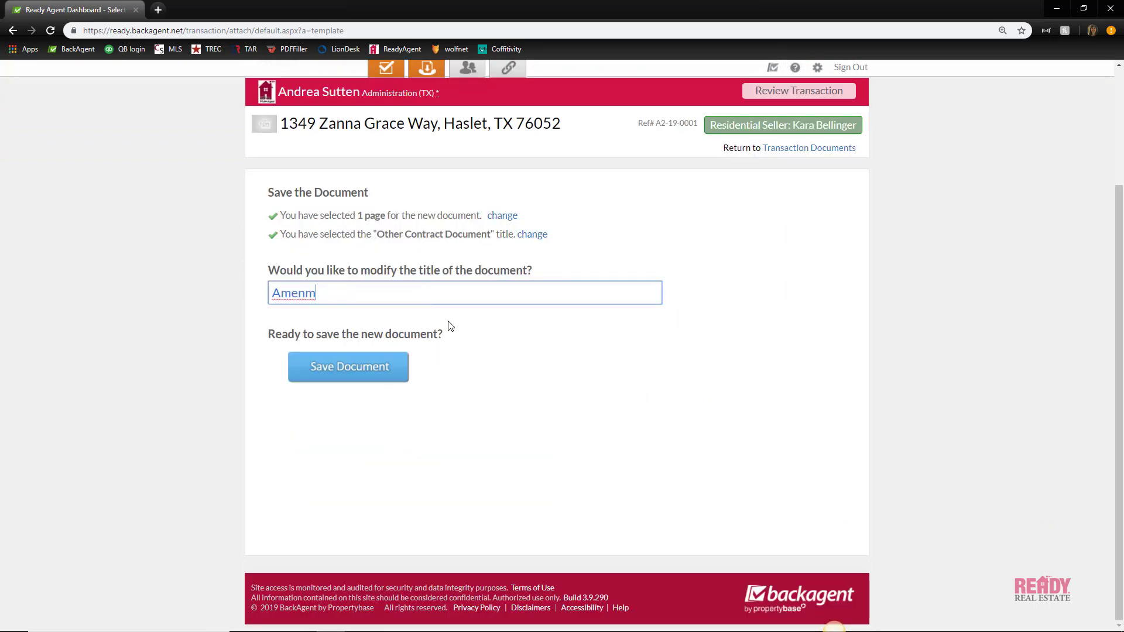
type("dment to Extend Closing")
left_click(351, 367)
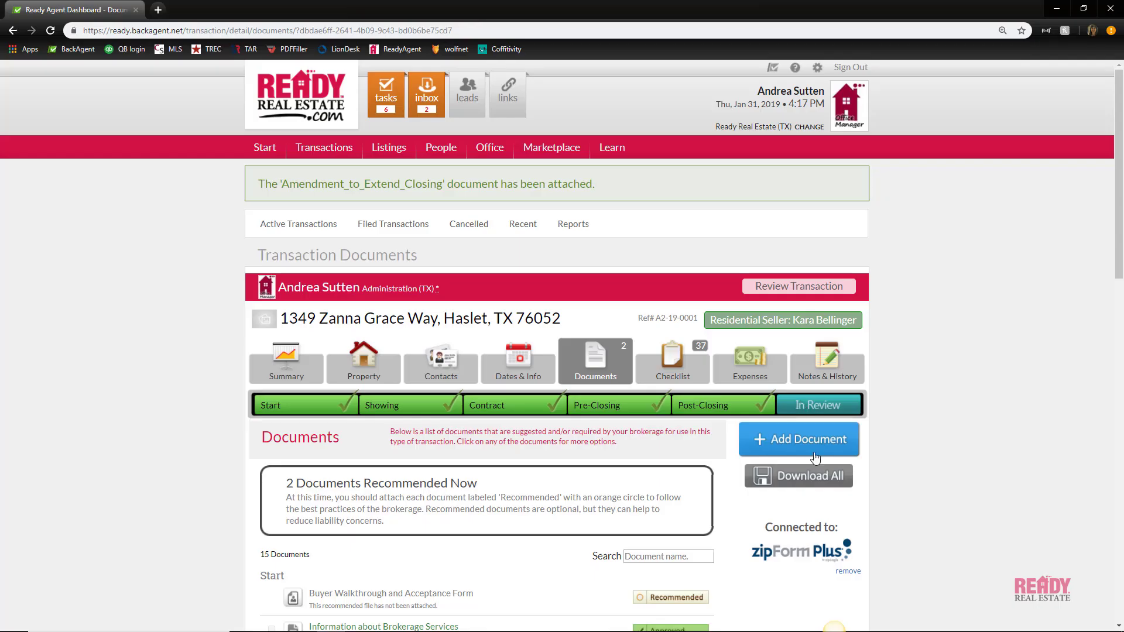
scroll(856, 452, "down", 7)
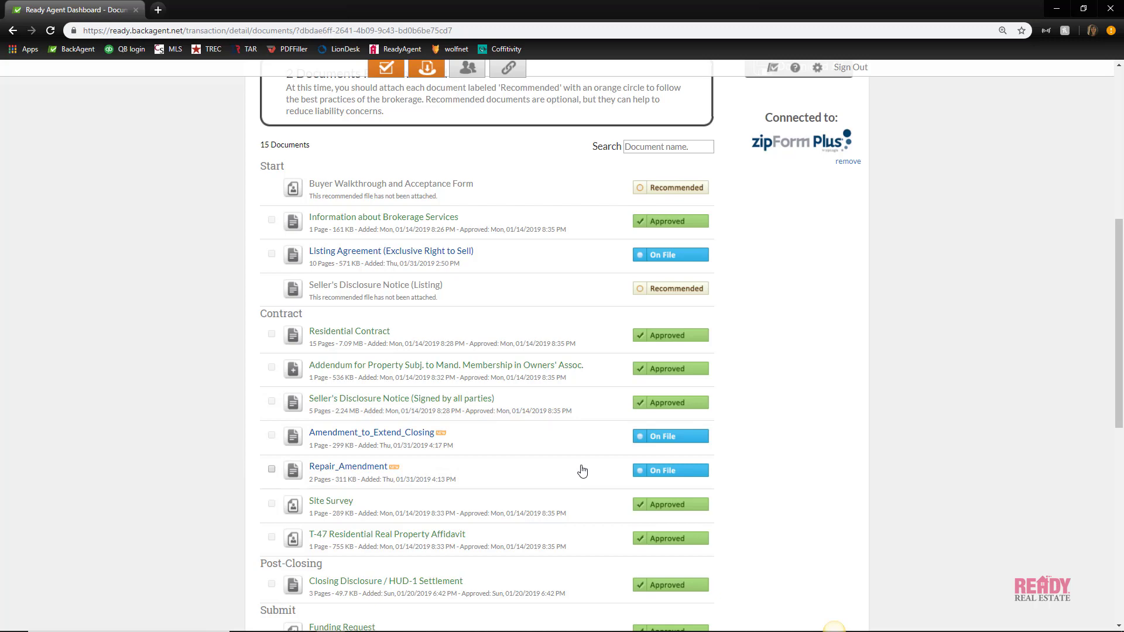
scroll(582, 471, "up", 5)
Open and close the Dates editor and actual closing date picker, leaving closing at 01/17/2019
left_click(526, 245)
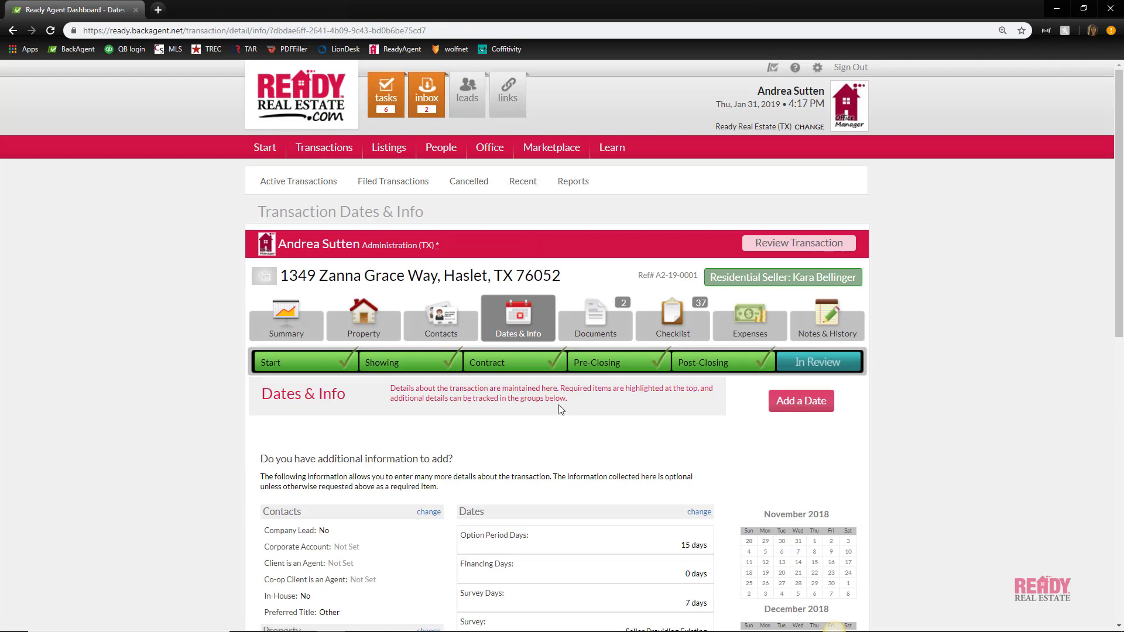
scroll(557, 384, "down", 4)
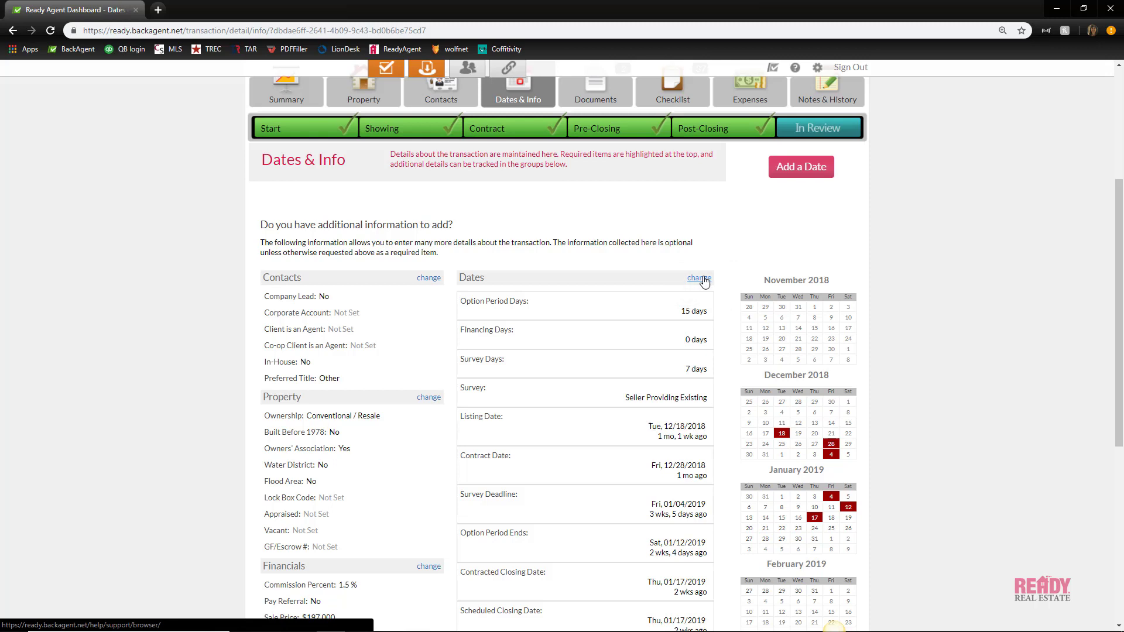
left_click(704, 281)
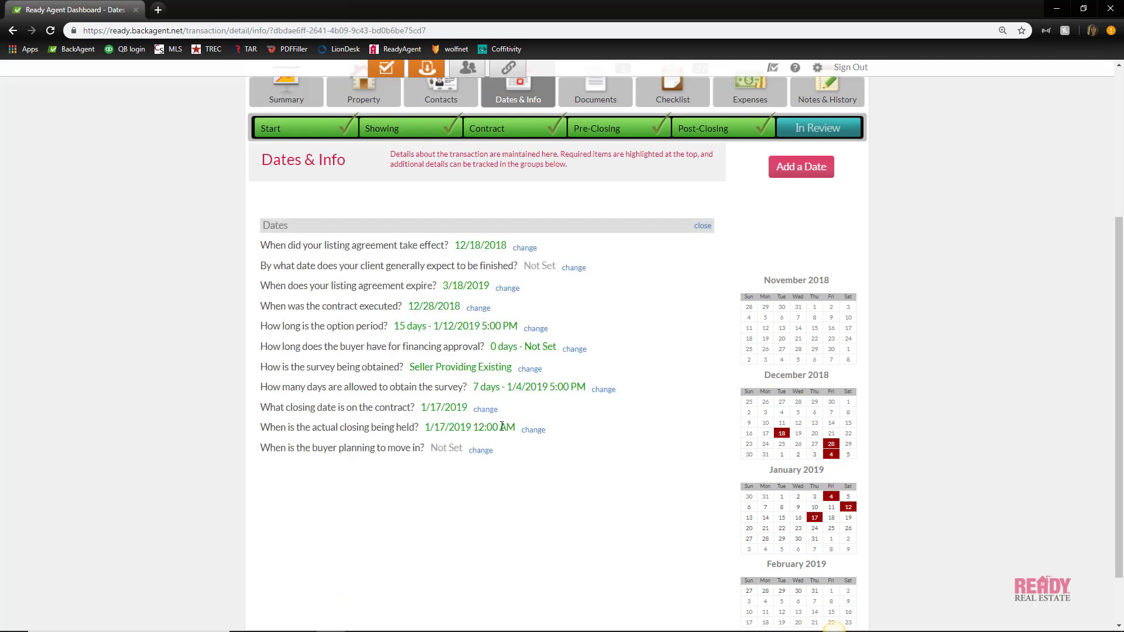
left_click(536, 431)
left_click(600, 431)
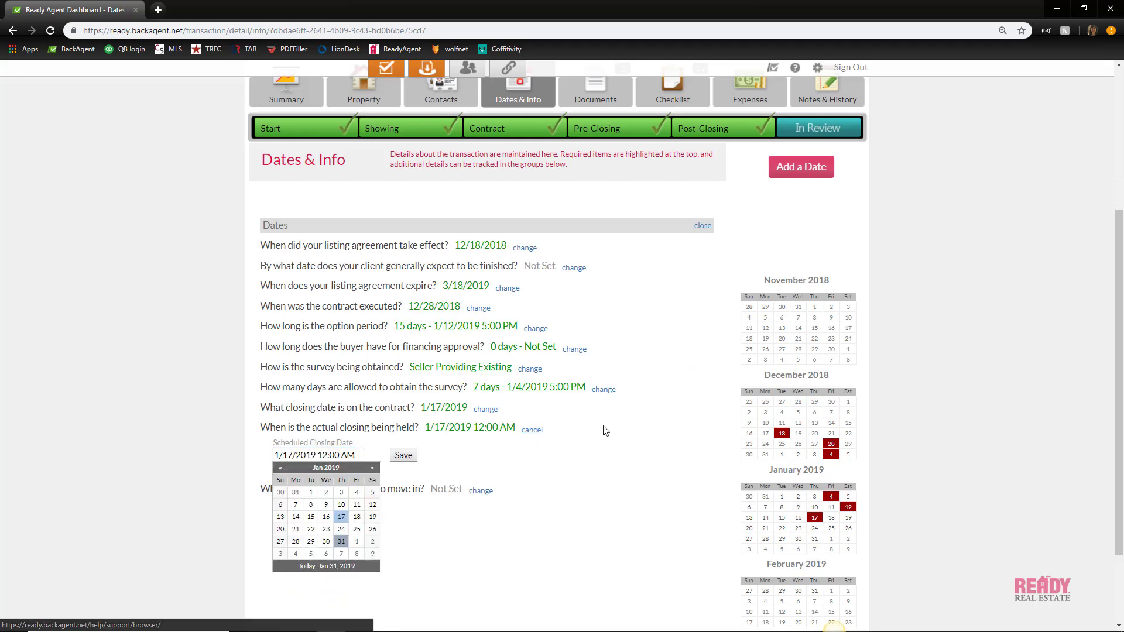
left_click(702, 226)
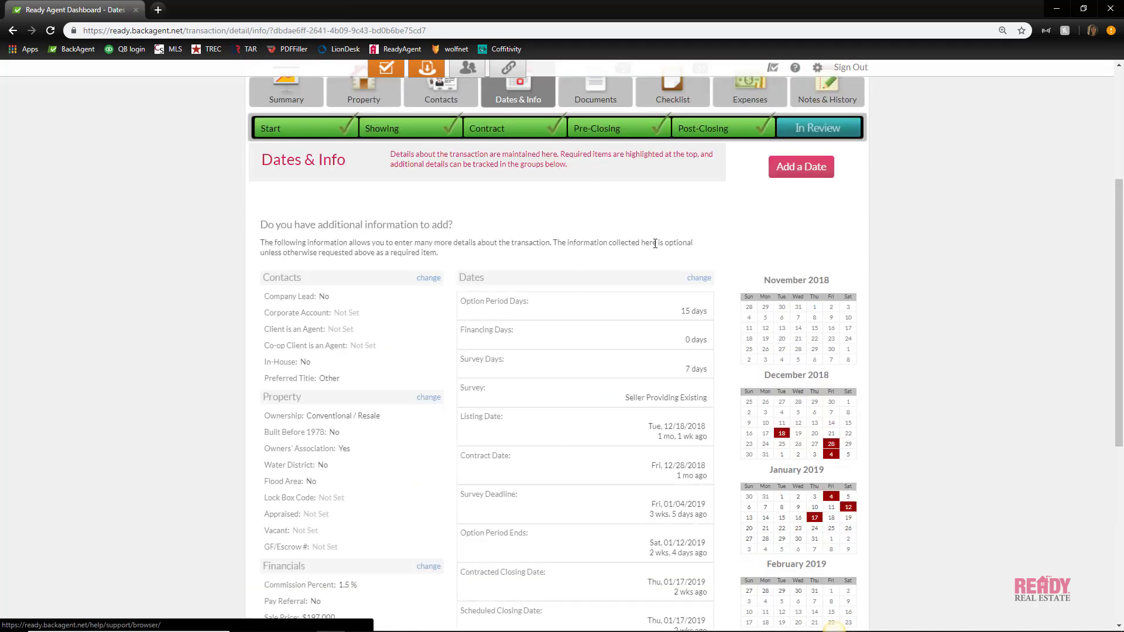
scroll(412, 348, "down", 2)
scroll(413, 347, "down", 2)
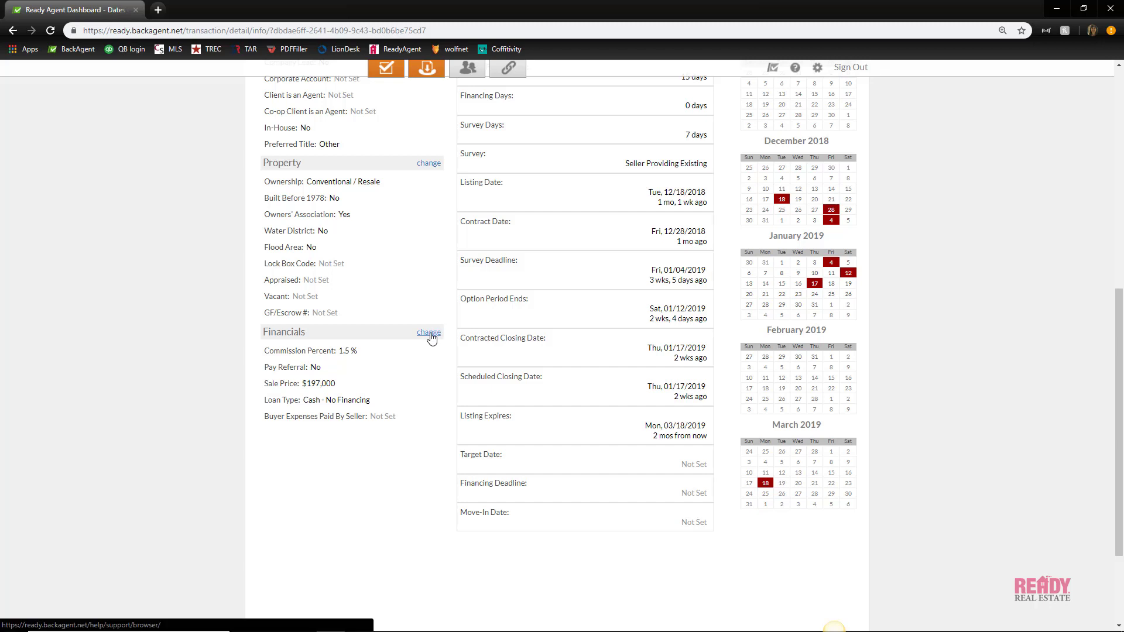
Review the $197,000 contracted sale price in the Financials editor, then return to the document list
left_click(430, 333)
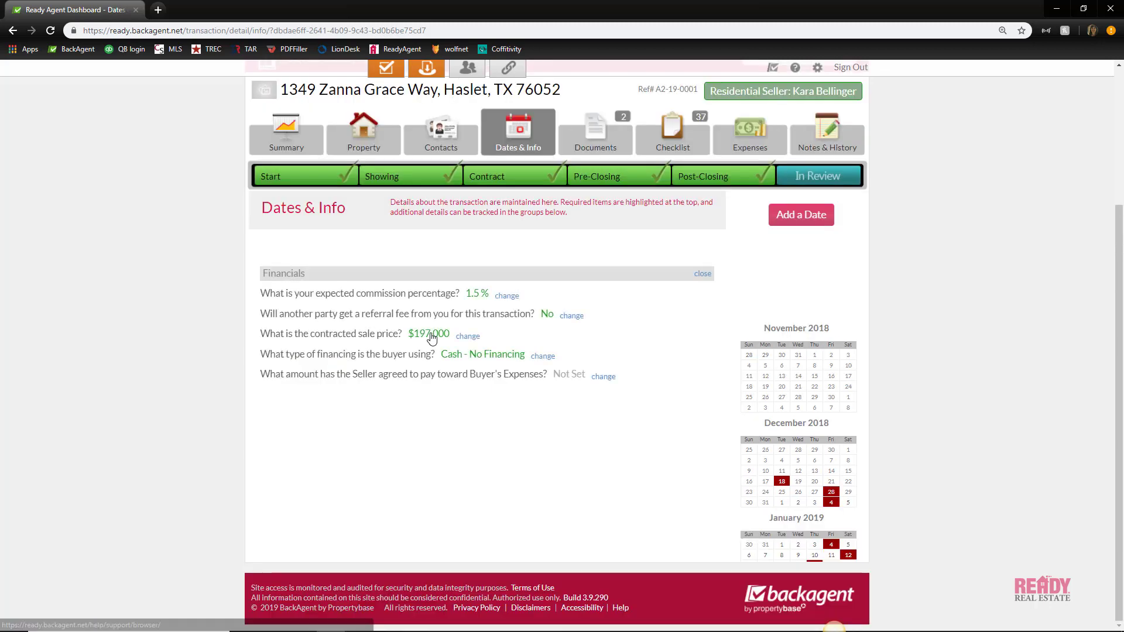
left_click(474, 338)
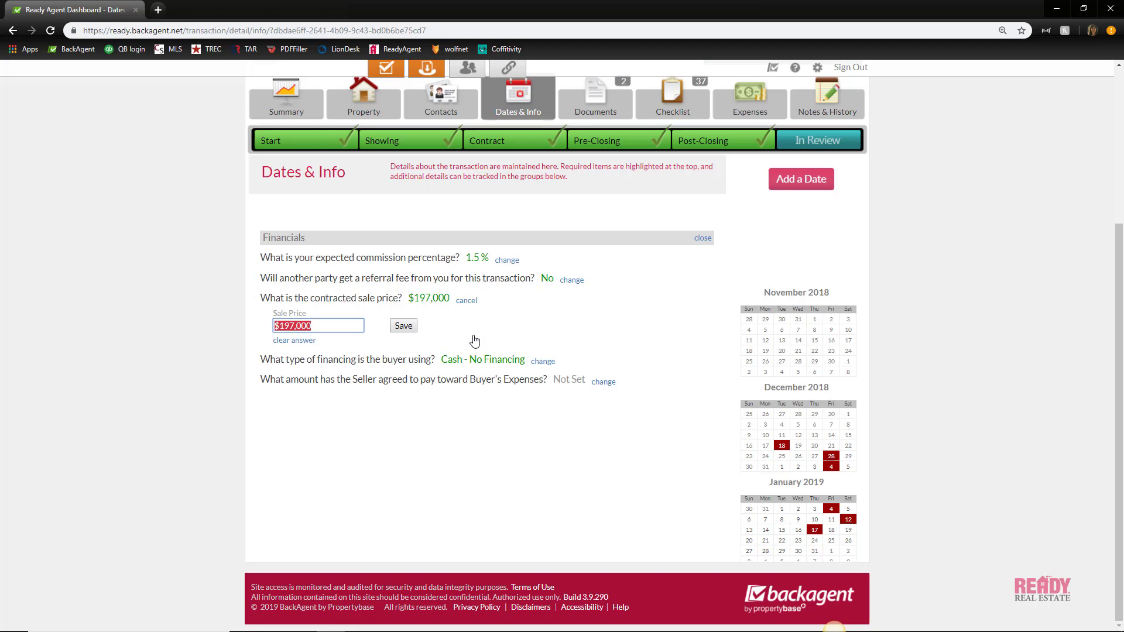
scroll(540, 254, "up", 2)
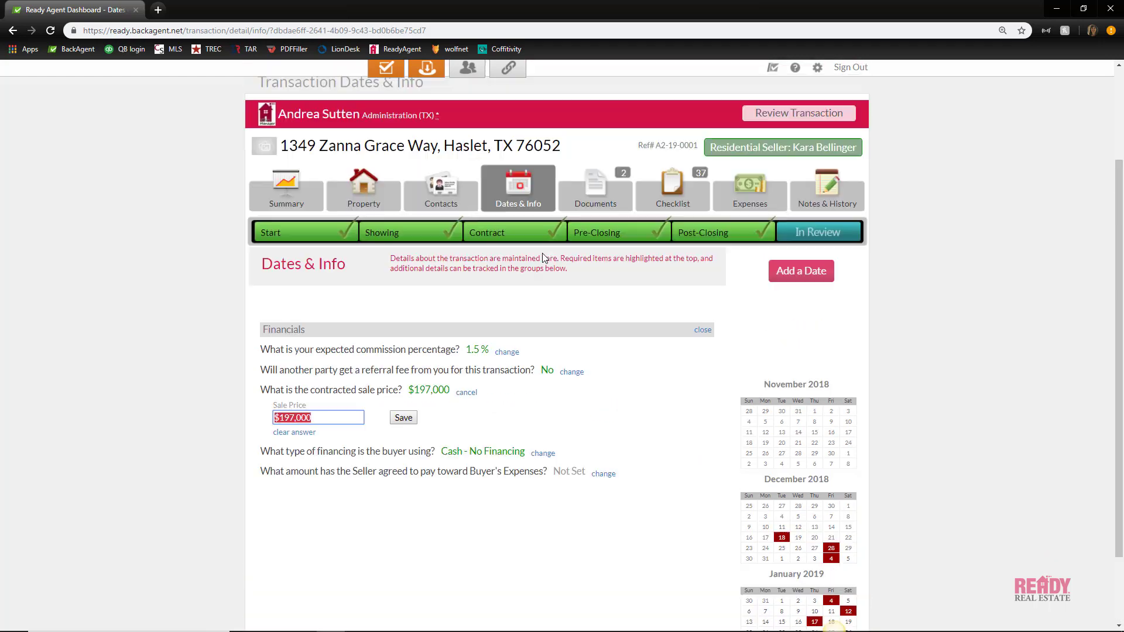
left_click(593, 212)
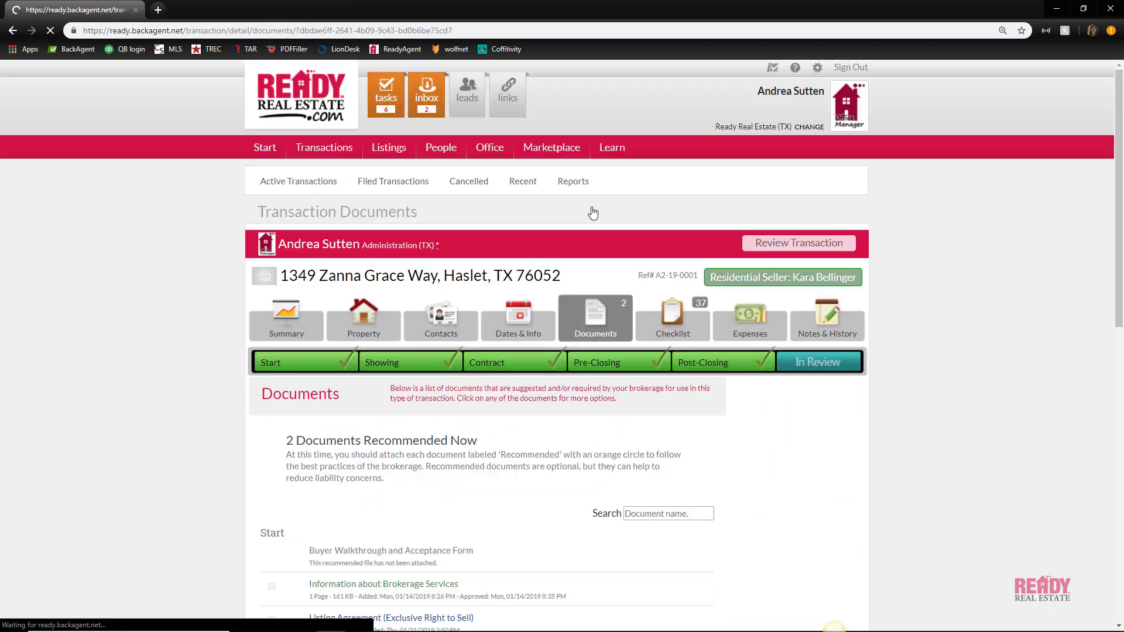